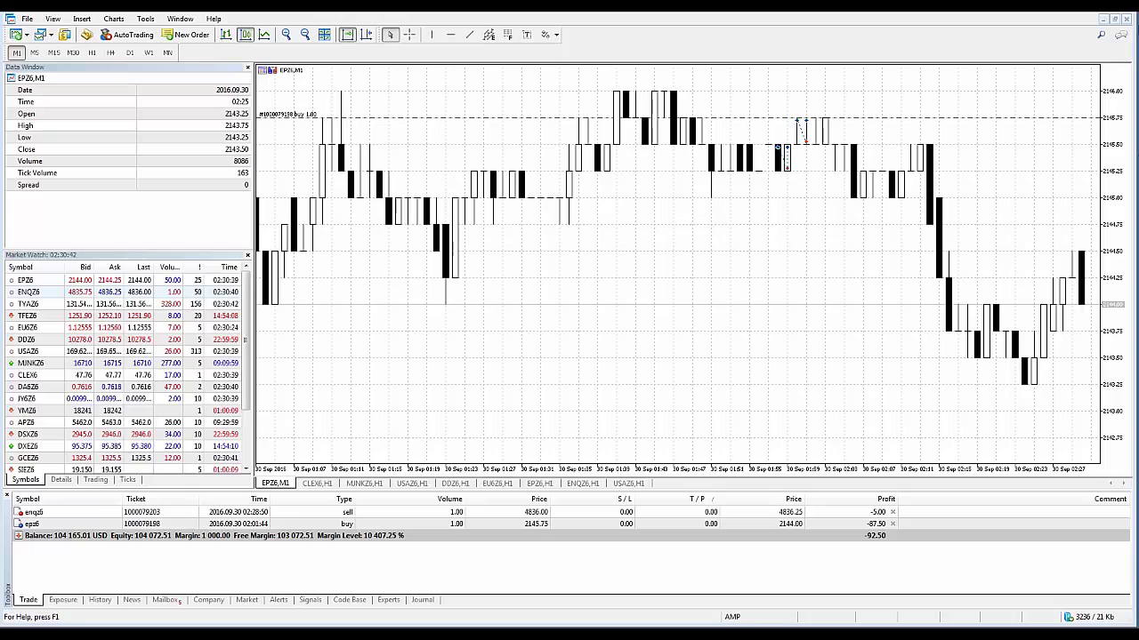
- Open the Modify or Delete dialog for the EPZ6 buy position
{"action": "left_click", "coordinate": [40, 524]}
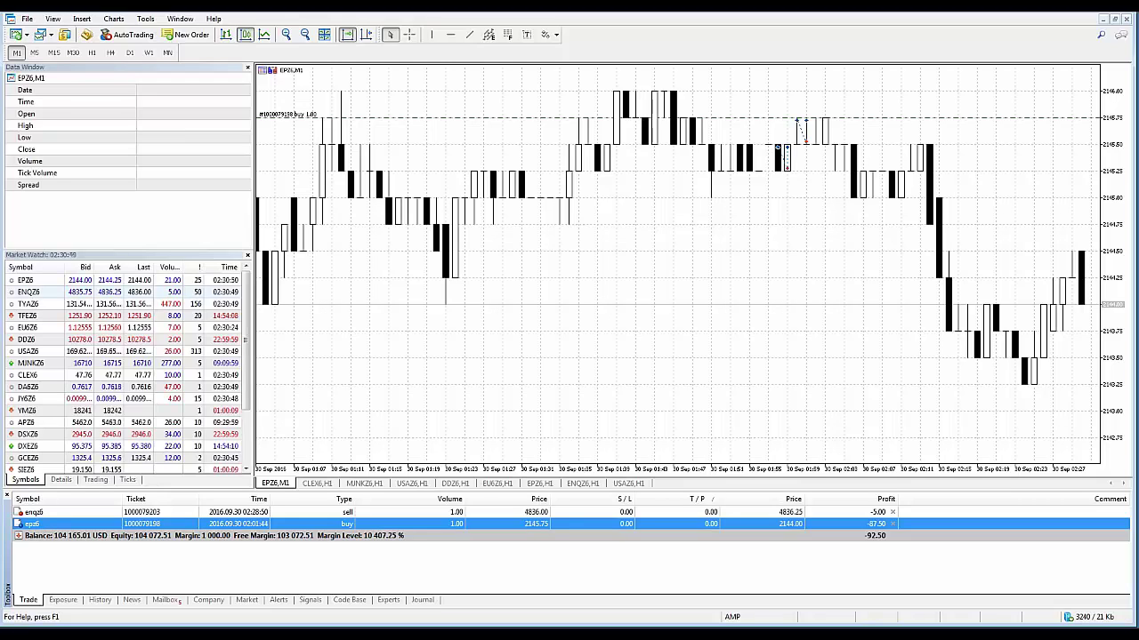
{"action": "right_click", "coordinate": [41, 525]}
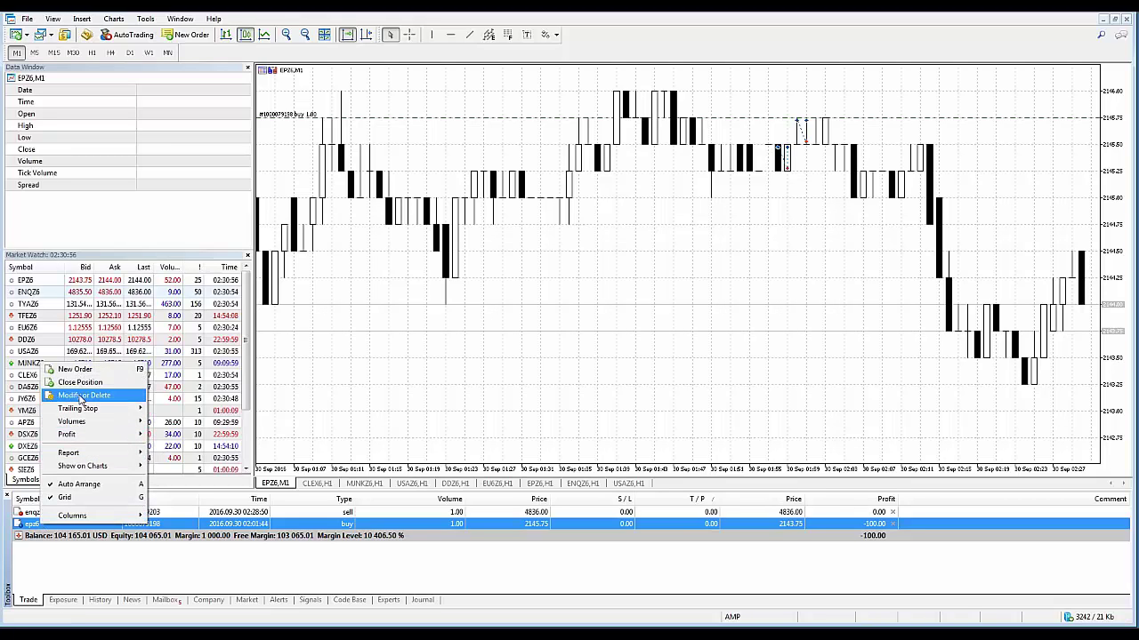
{"action": "left_click", "coordinate": [82, 396]}
{"action": "left_click_drag", "start_coordinate": [607, 169], "coordinate": [562, 192]}
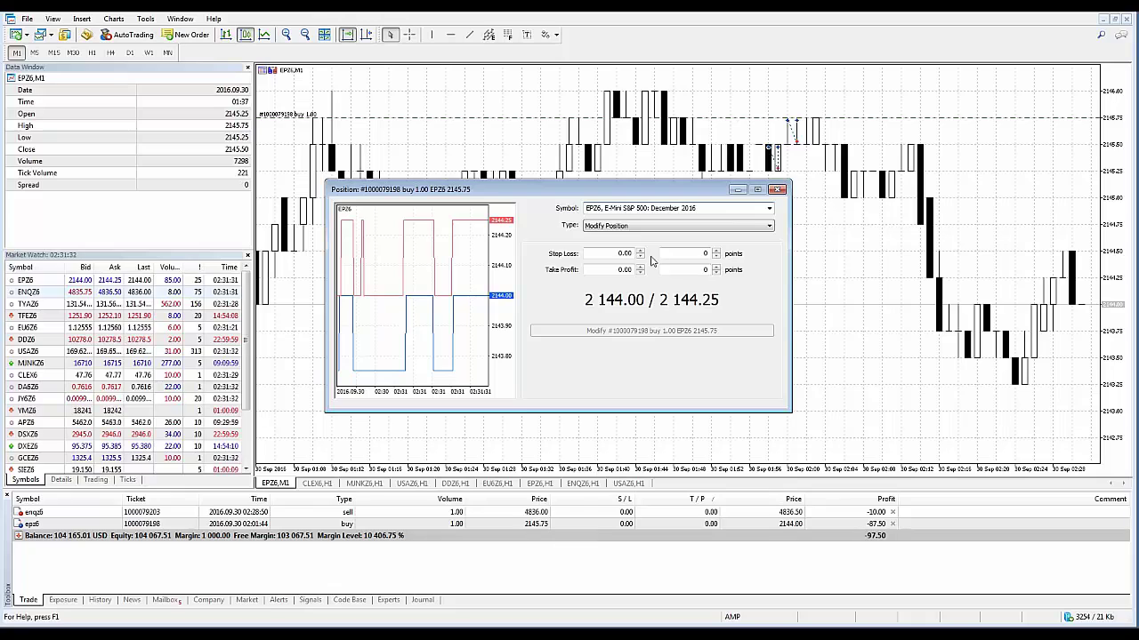
- Set stop loss 2143.75 and take profit 2147.75 and apply the modification
{"action": "left_click", "coordinate": [623, 253]}
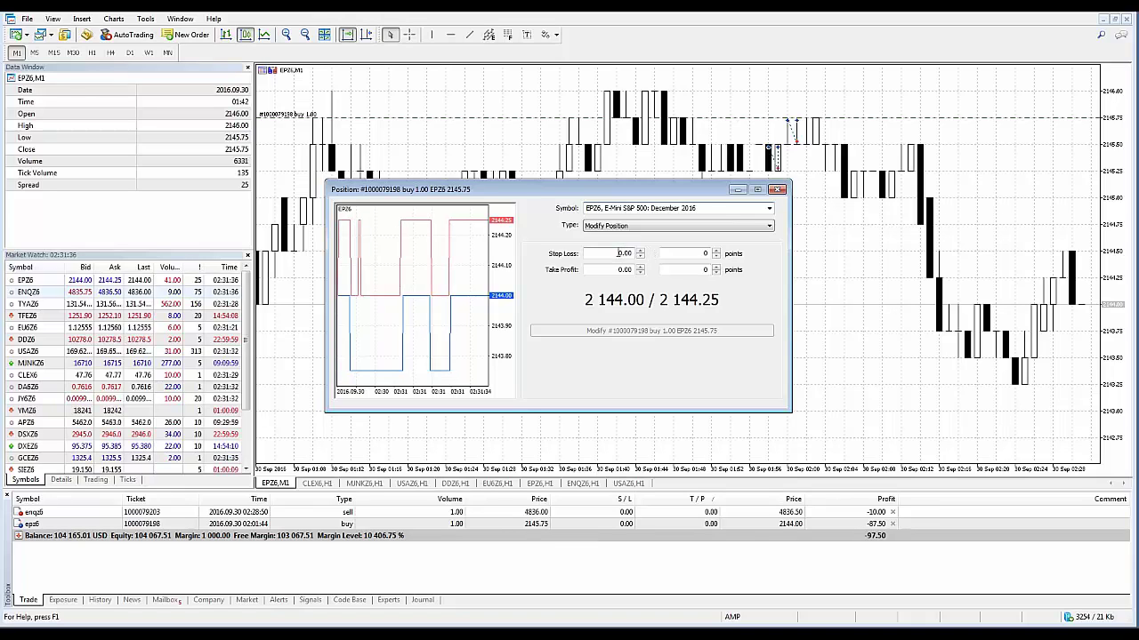
{"action": "type", "text": "2143.705"}
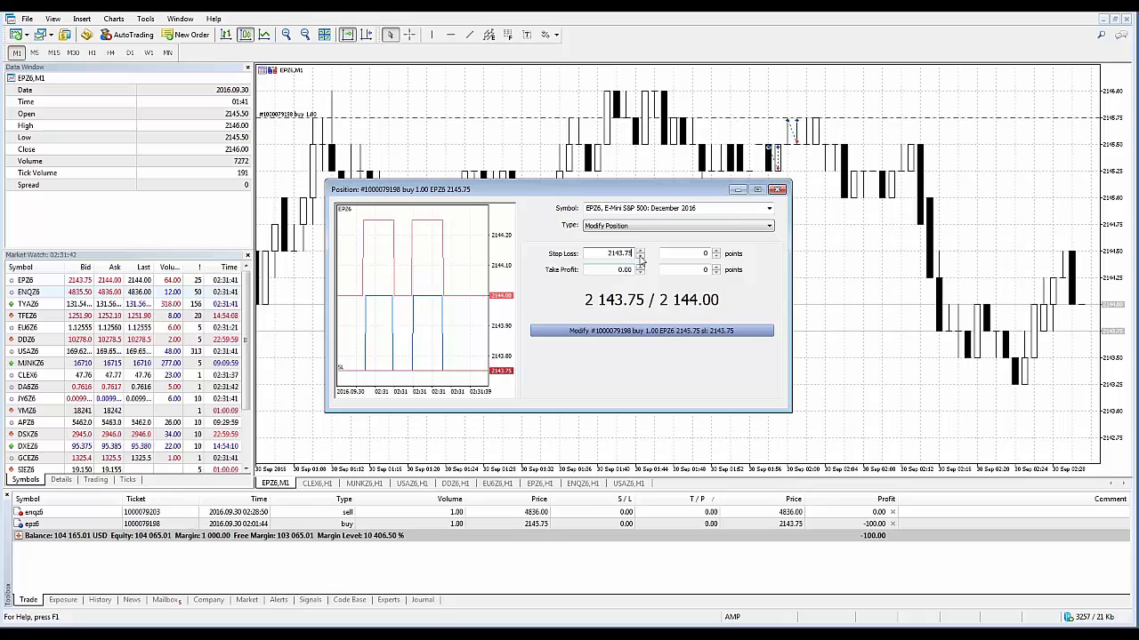
{"action": "left_click", "coordinate": [639, 257]}
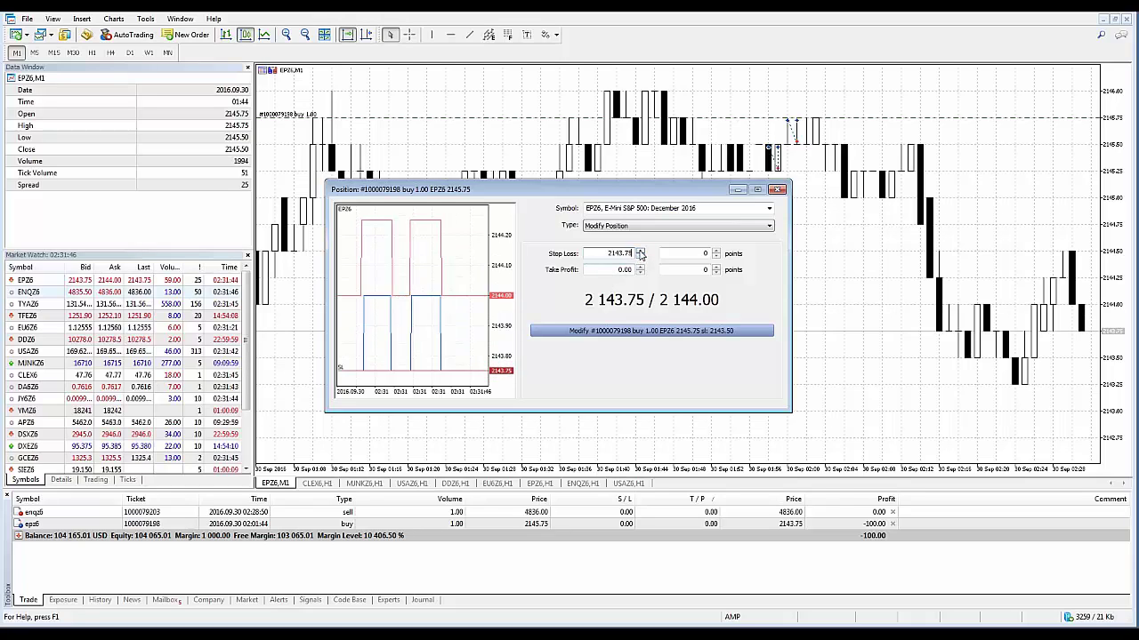
{"action": "key", "text": "Tab"}
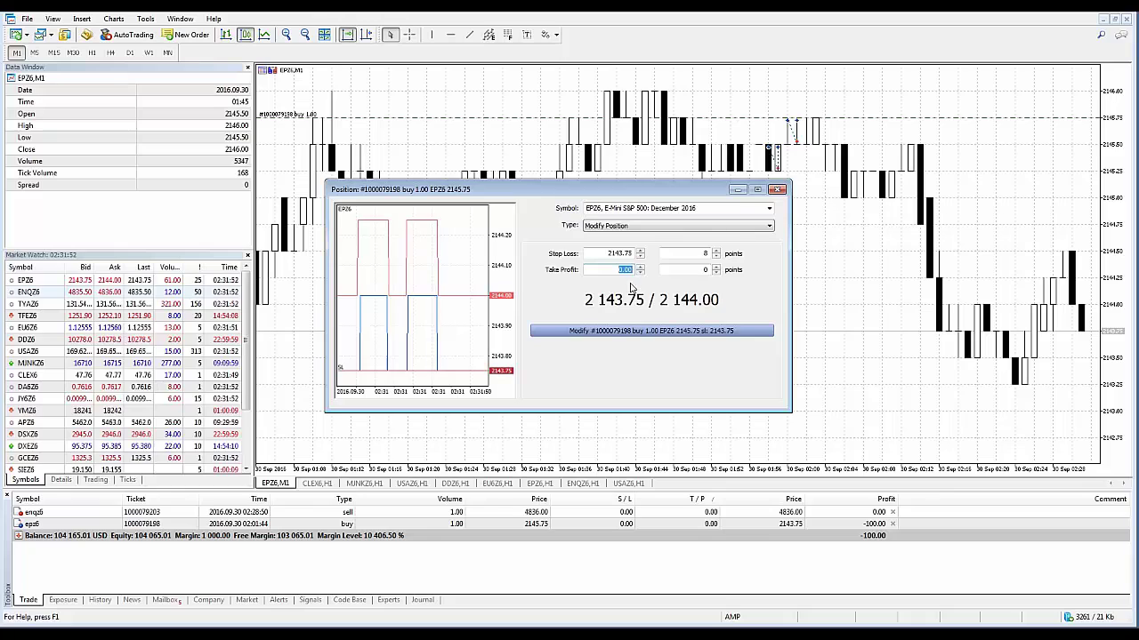
{"action": "type", "text": "2147.75"}
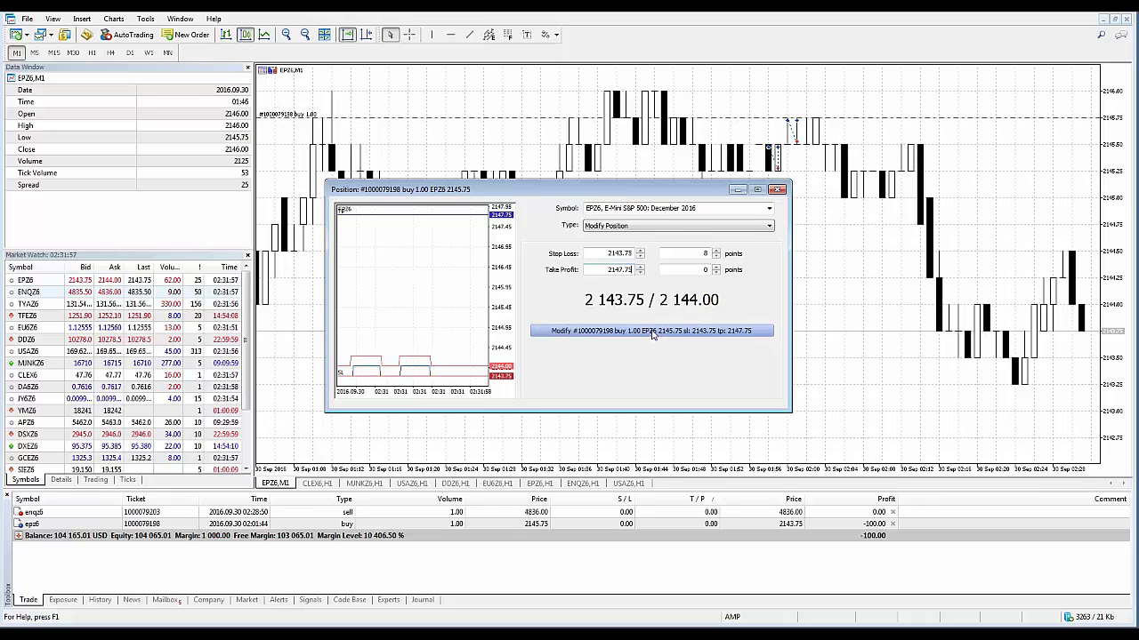
{"action": "left_click", "coordinate": [652, 331]}
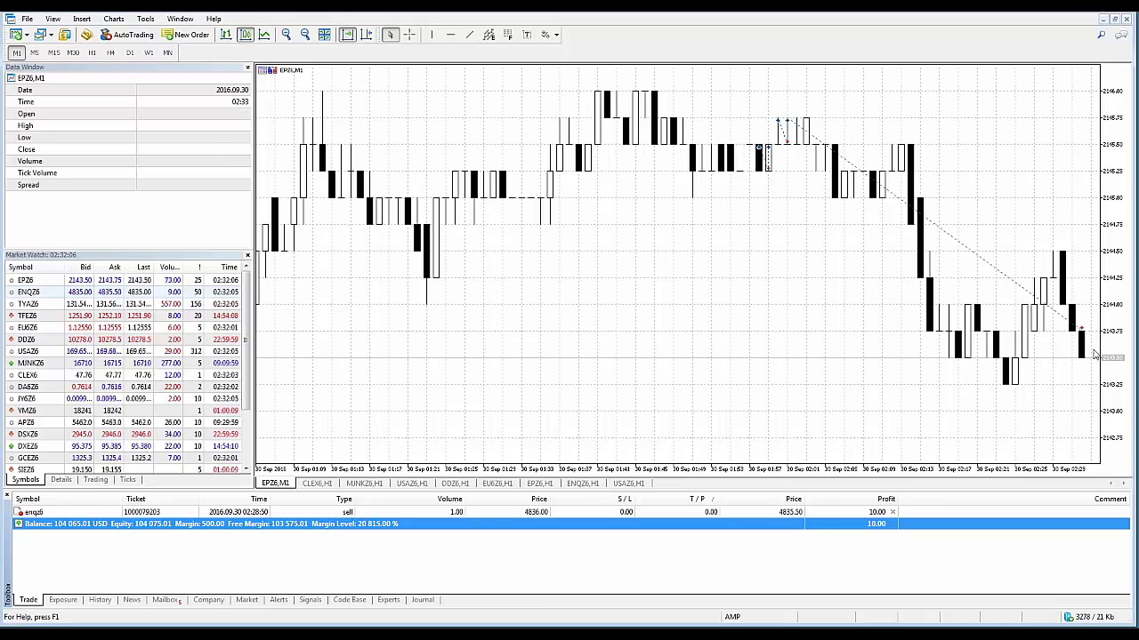
- Open the Modify or Delete window for the ENQZ6 sell position
{"action": "left_click", "coordinate": [52, 513]}
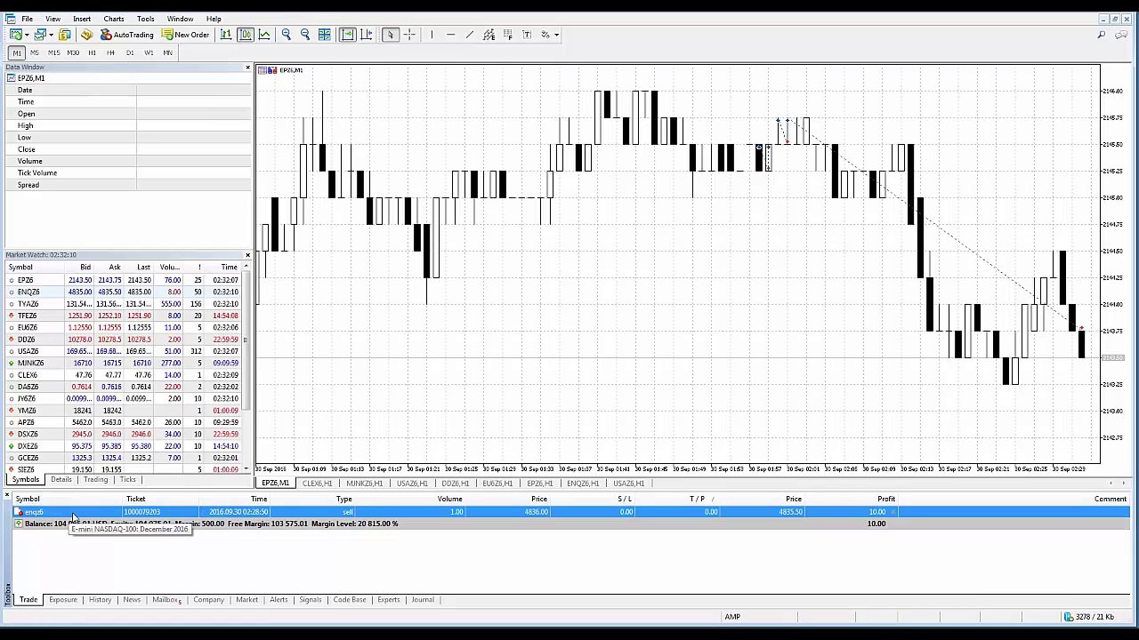
{"action": "right_click", "coordinate": [74, 518]}
{"action": "left_click", "coordinate": [196, 384]}
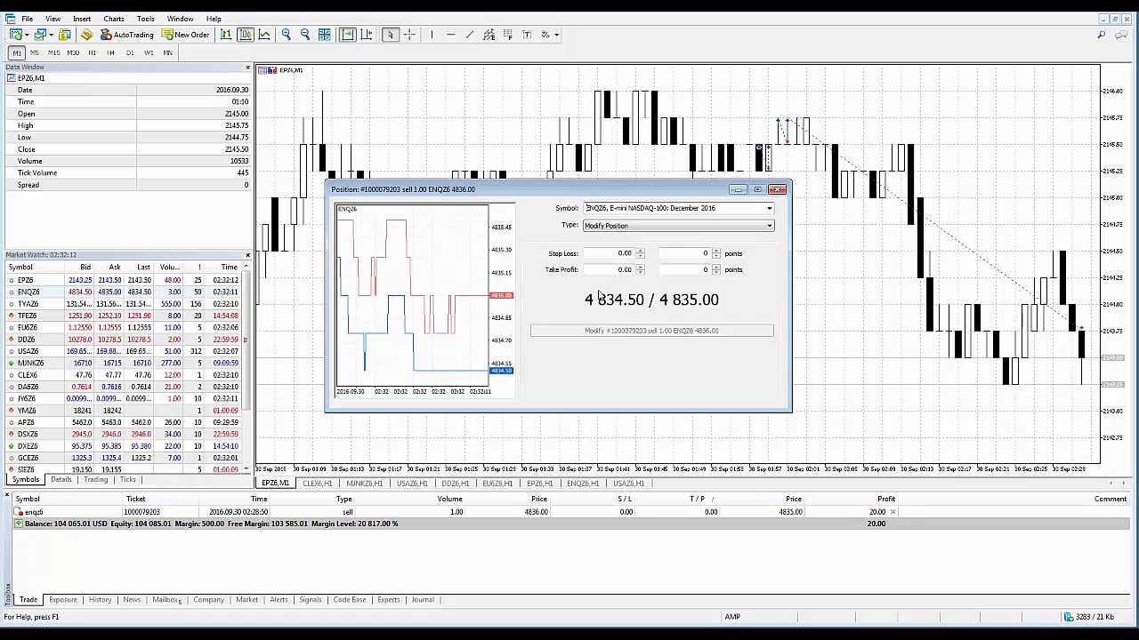
{"action": "left_click_drag", "start_coordinate": [686, 190], "coordinate": [786, 166]}
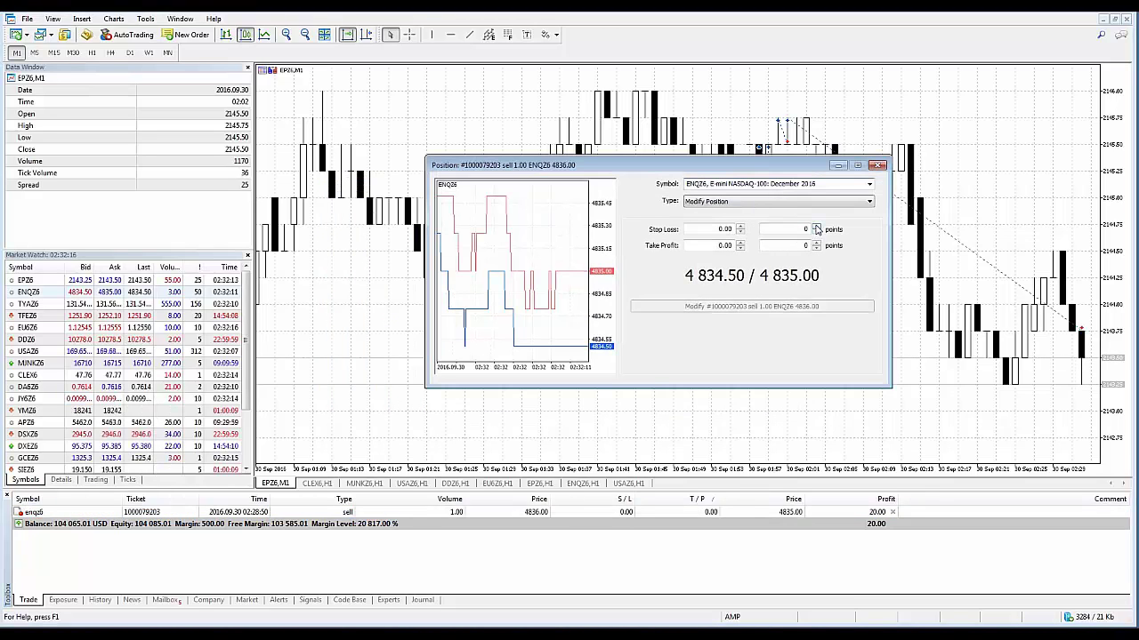
{"action": "left_click_drag", "start_coordinate": [700, 164], "coordinate": [611, 172]}
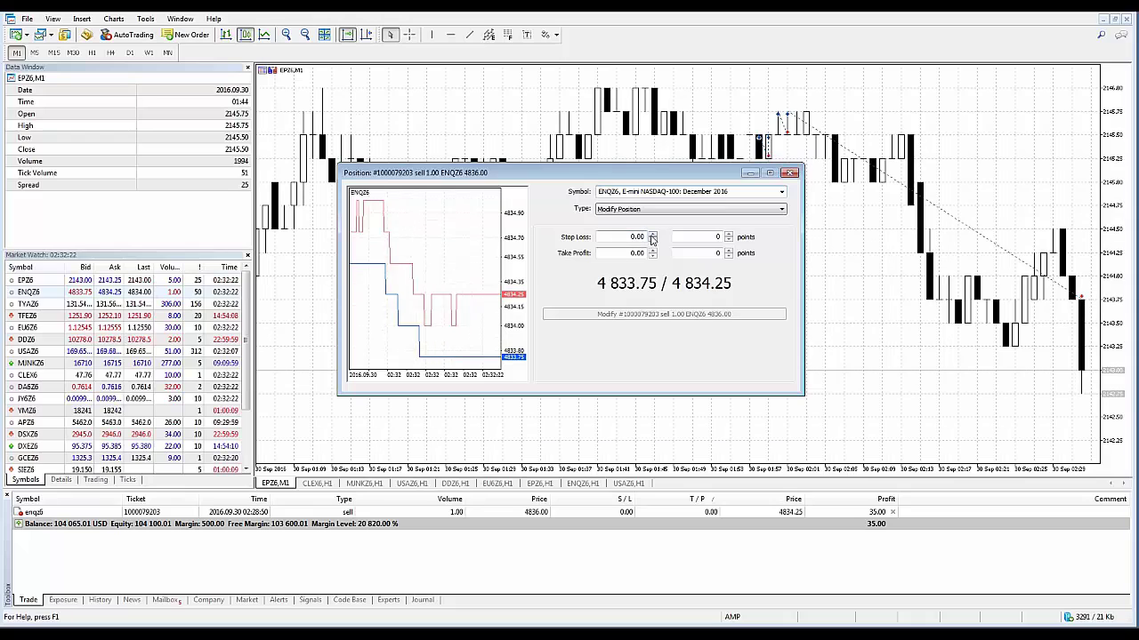
- Fill in a stop loss near price, then set it 1 point away with the spinner
{"action": "left_click", "coordinate": [652, 239]}
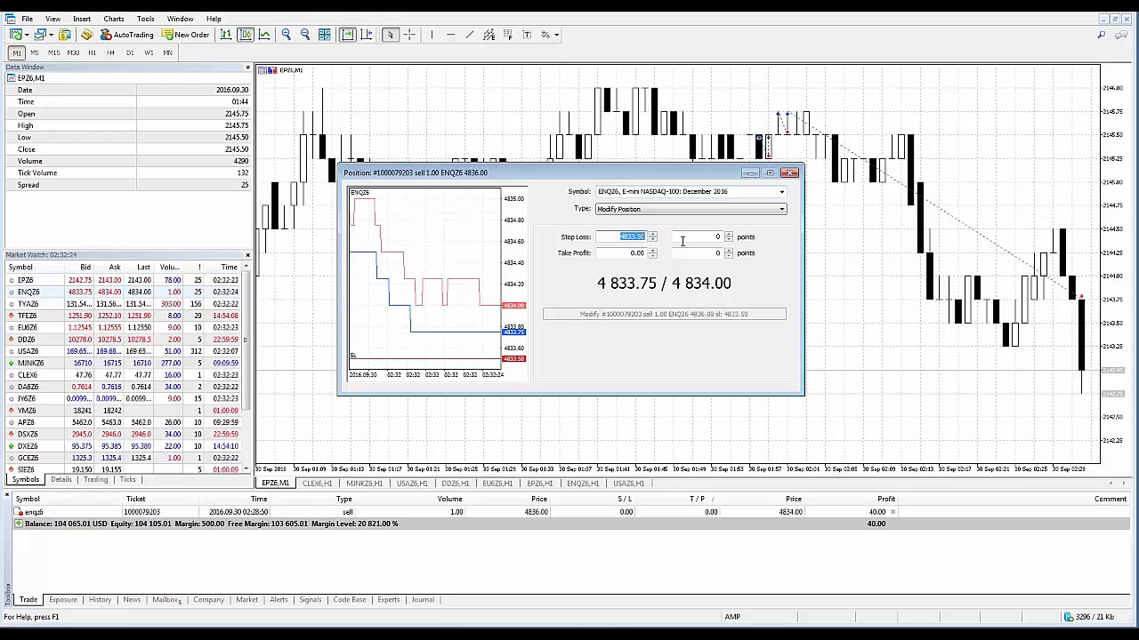
{"action": "key", "text": "Down"}
{"action": "key", "text": "Down"}
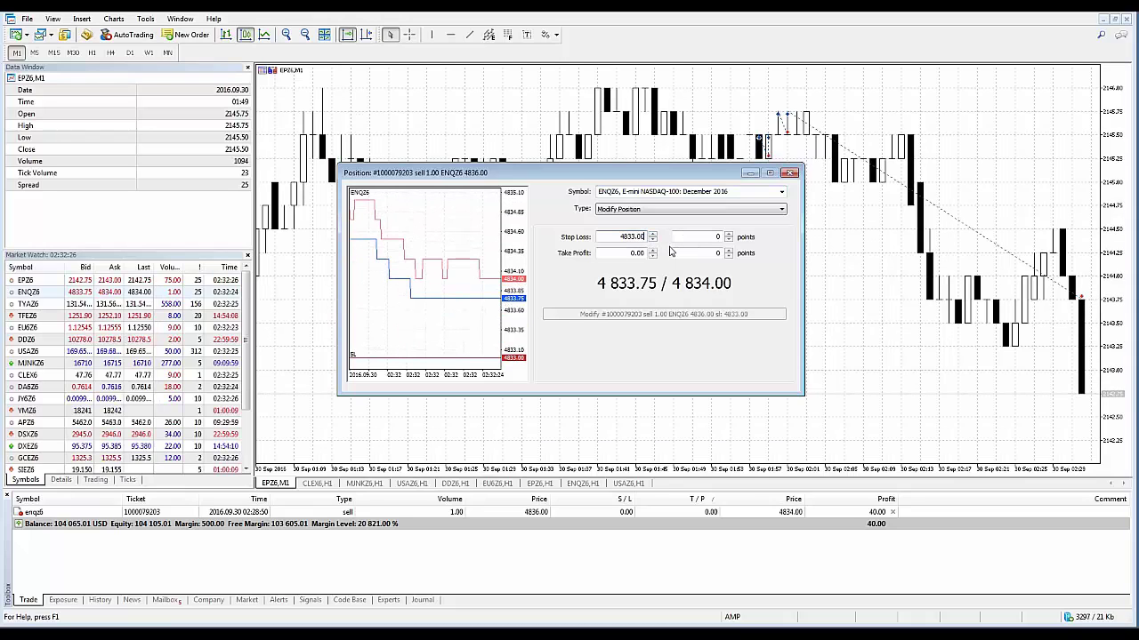
{"action": "key", "text": "BackSpace"}
{"action": "key", "text": "BackSpace"}
{"action": "key", "text": "BackSpace"}
{"action": "key", "text": "BackSpace"}
{"action": "key", "text": "BackSpace"}
{"action": "key", "text": "BackSpace"}
{"action": "key", "text": "BackSpace"}
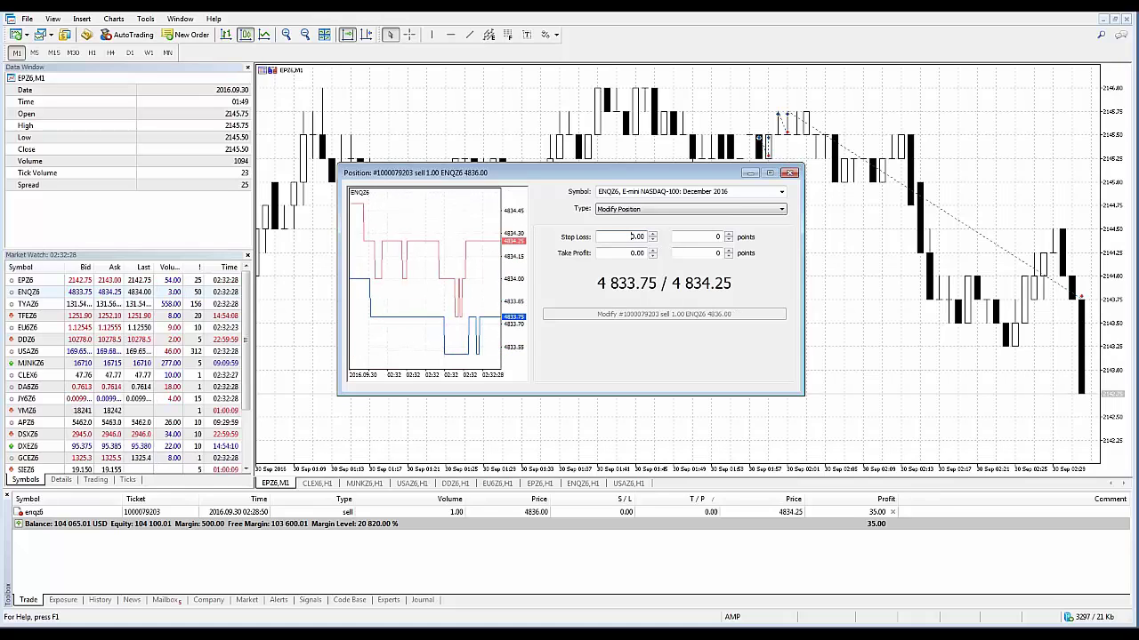
{"action": "left_click", "coordinate": [729, 234]}
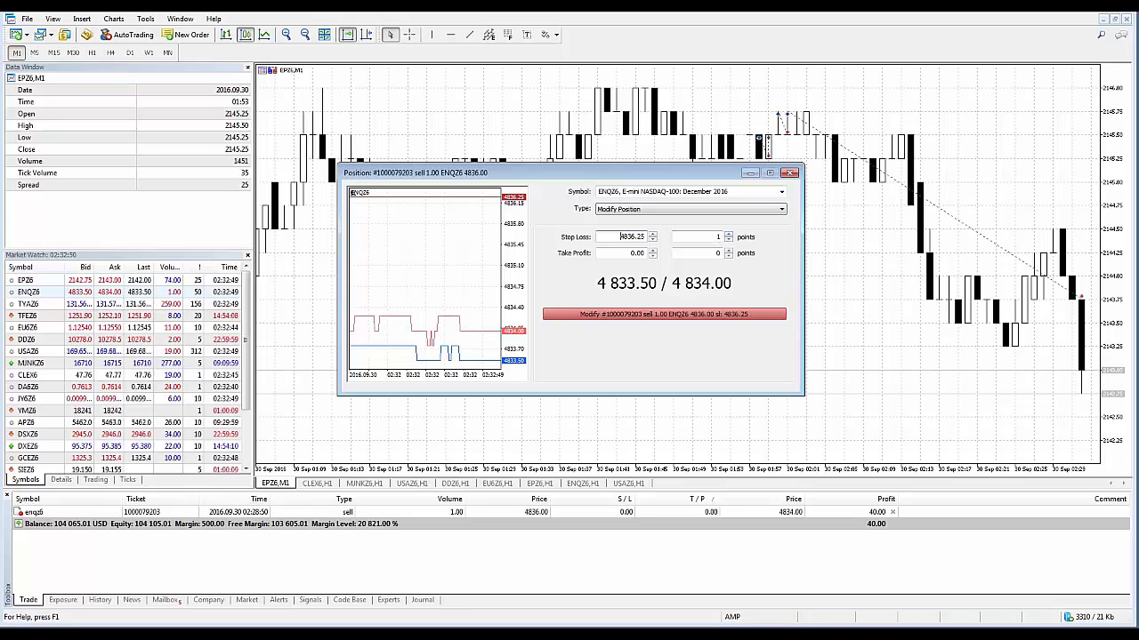
- Adjust the ENQZ6 stop loss to 4 points (4837.00), then close without applying
{"action": "left_click", "coordinate": [728, 234]}
{"action": "left_click", "coordinate": [728, 233]}
{"action": "left_click", "coordinate": [729, 234]}
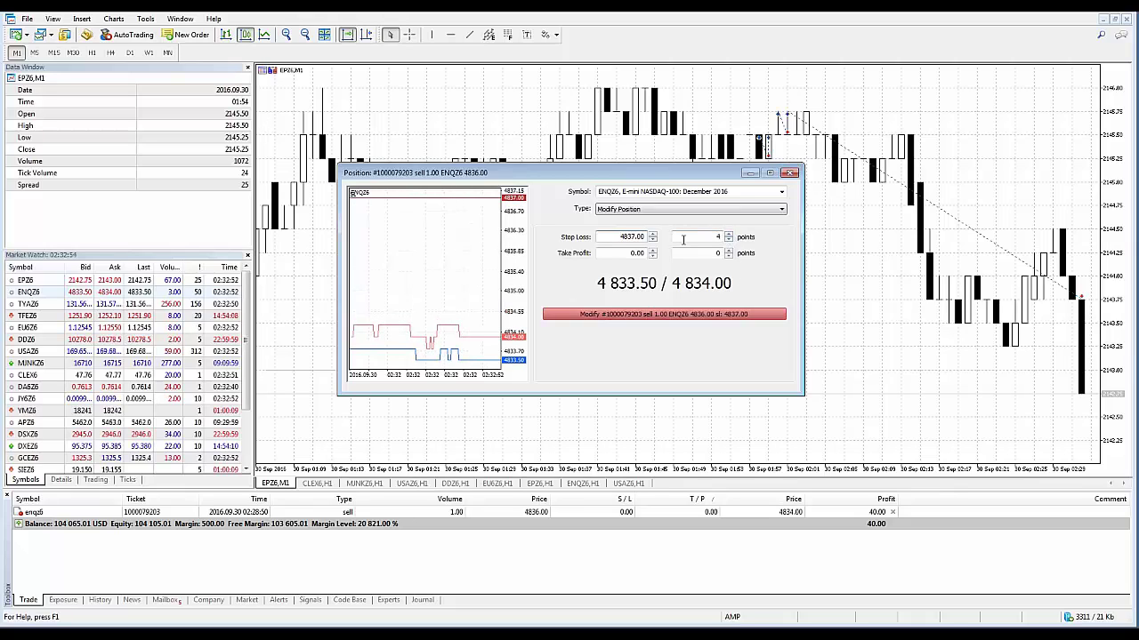
{"action": "left_click", "coordinate": [728, 239]}
{"action": "double_click", "coordinate": [728, 240]}
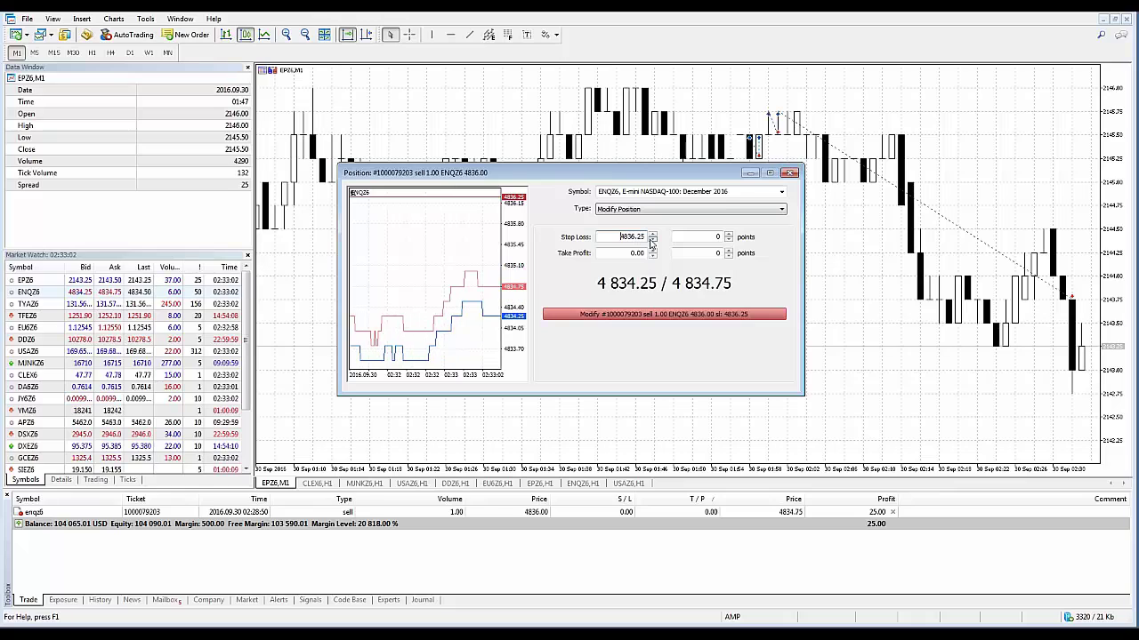
{"action": "left_click", "coordinate": [728, 235]}
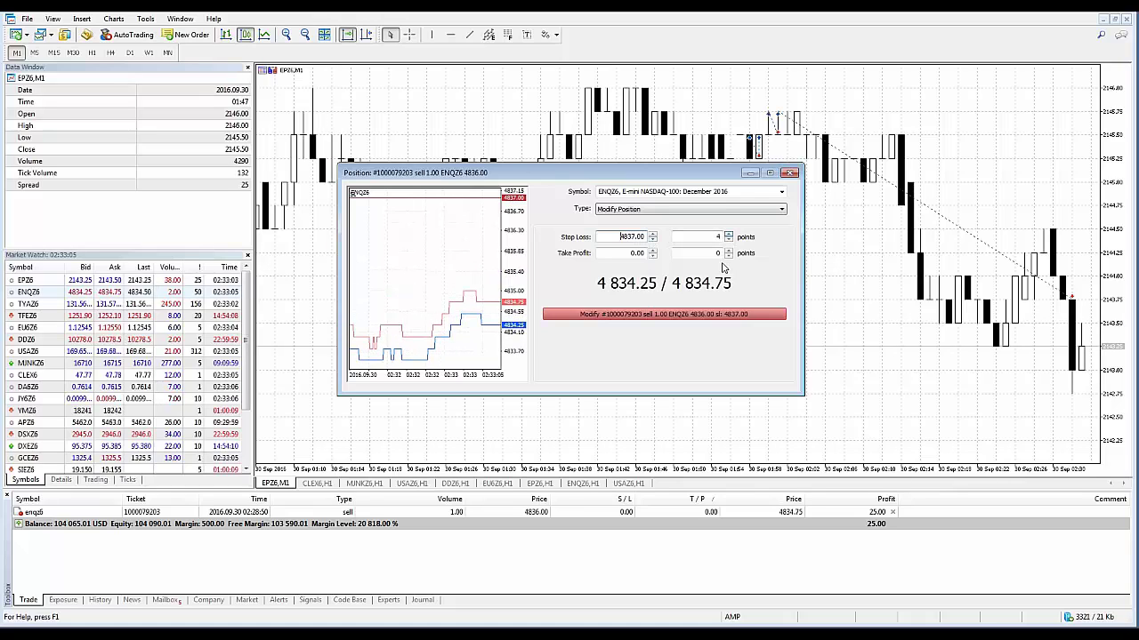
{"action": "left_click", "coordinate": [652, 240]}
{"action": "left_click", "coordinate": [653, 241]}
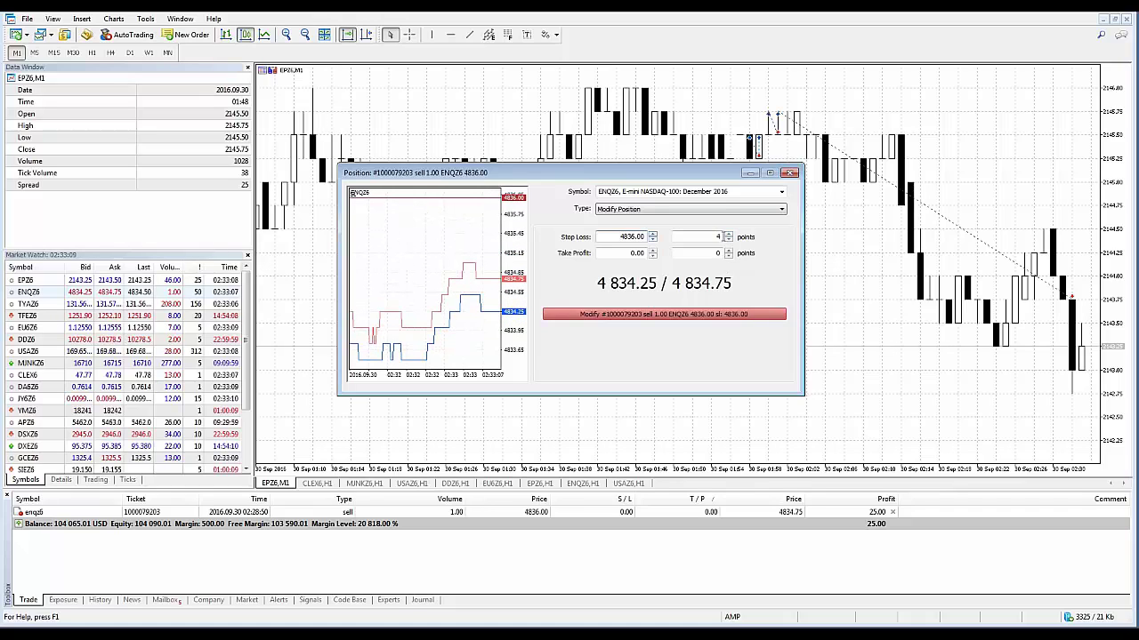
{"action": "left_click", "coordinate": [727, 240]}
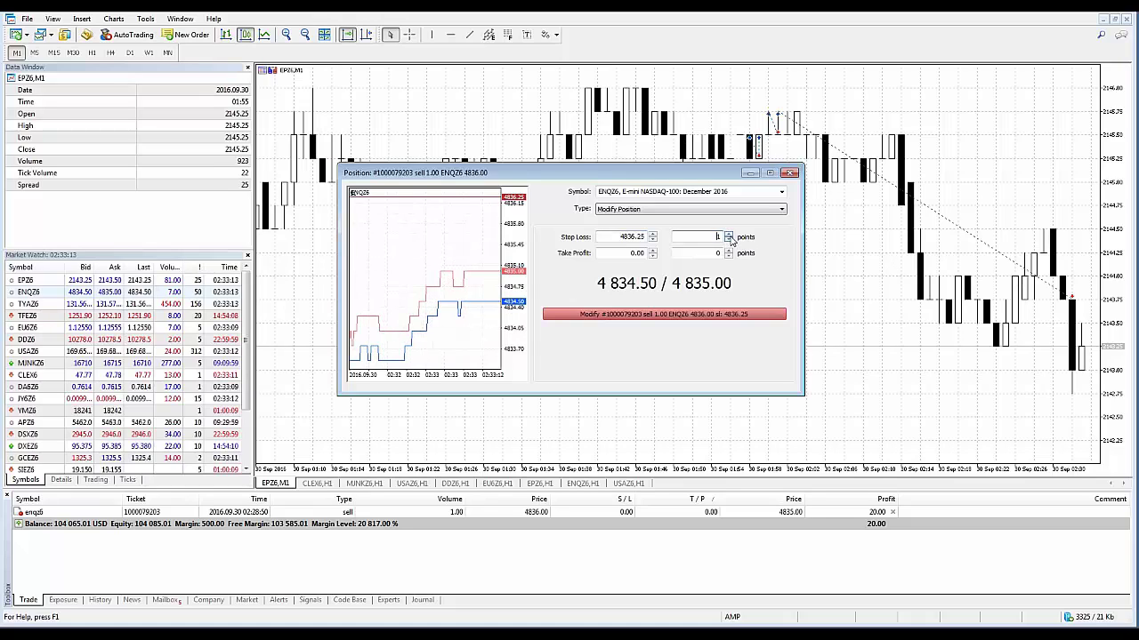
{"action": "left_click", "coordinate": [729, 235]}
{"action": "left_click", "coordinate": [729, 234]}
{"action": "left_click", "coordinate": [729, 235]}
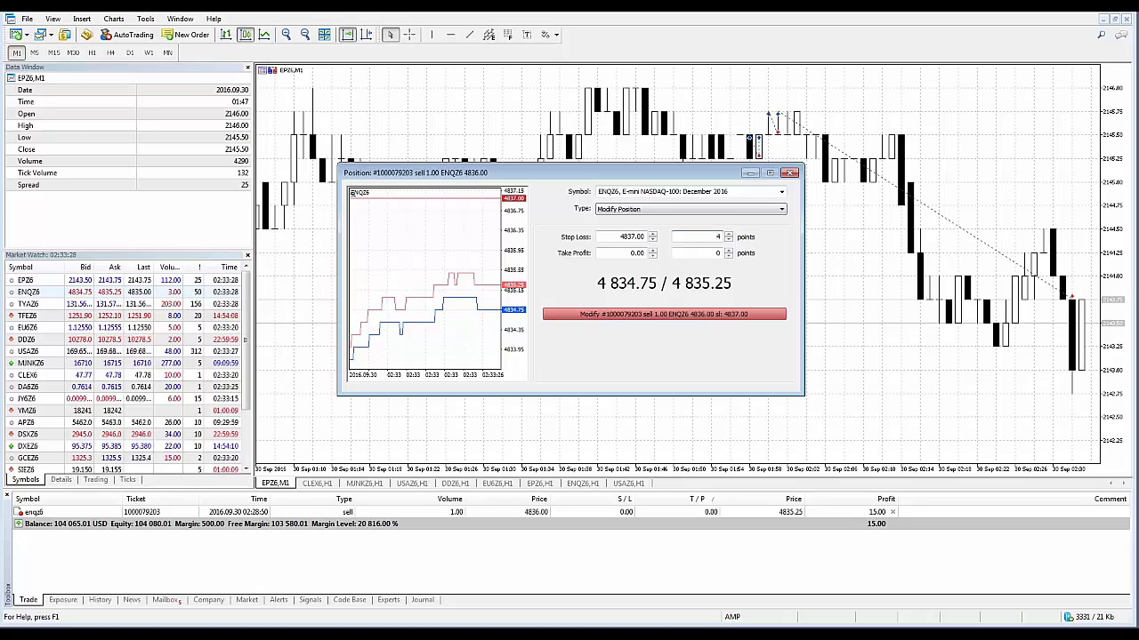
{"action": "type", "text": "4"}
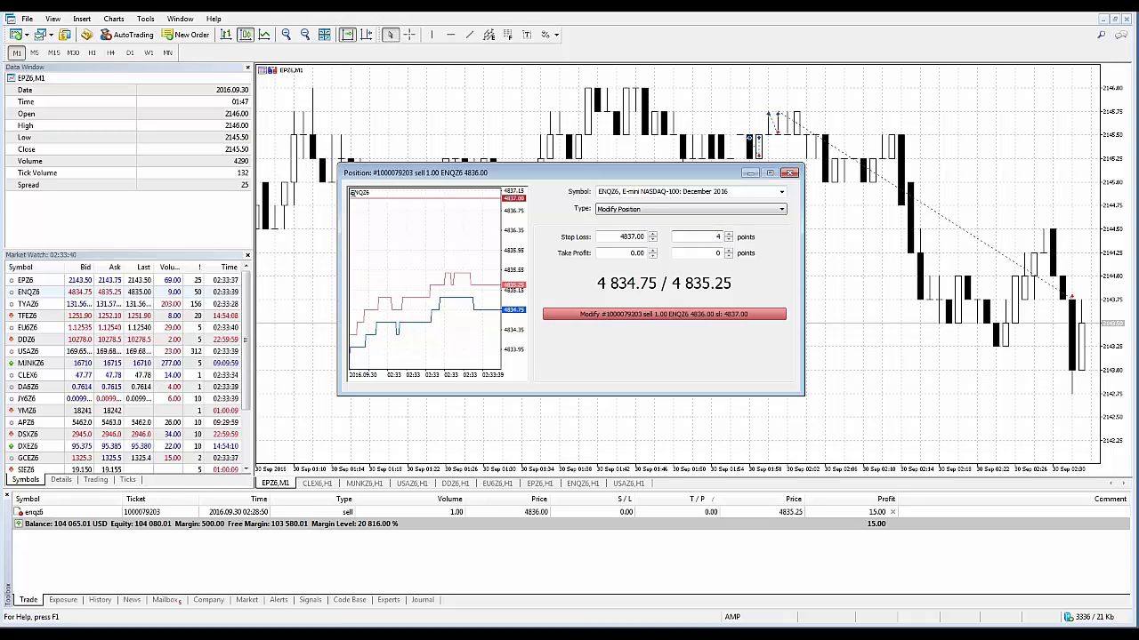
{"action": "left_click", "coordinate": [789, 173]}
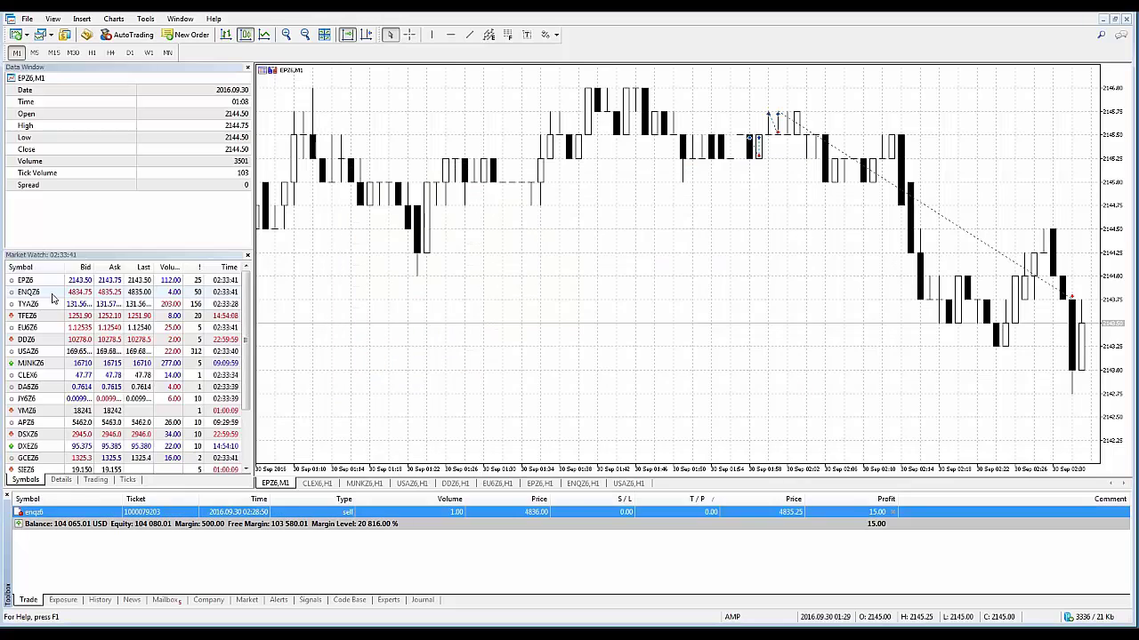
- Place a 1.00-lot EPZ6 market buy via New Order from Market Watch
{"action": "right_click", "coordinate": [41, 281]}
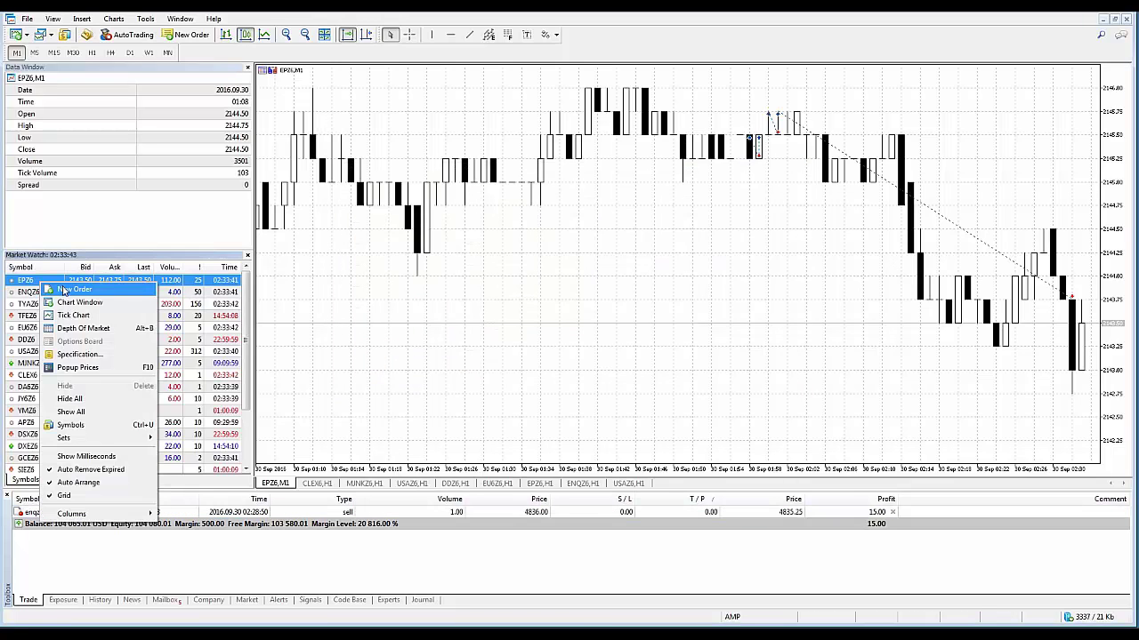
{"action": "left_click", "coordinate": [65, 291]}
{"action": "left_click", "coordinate": [730, 348]}
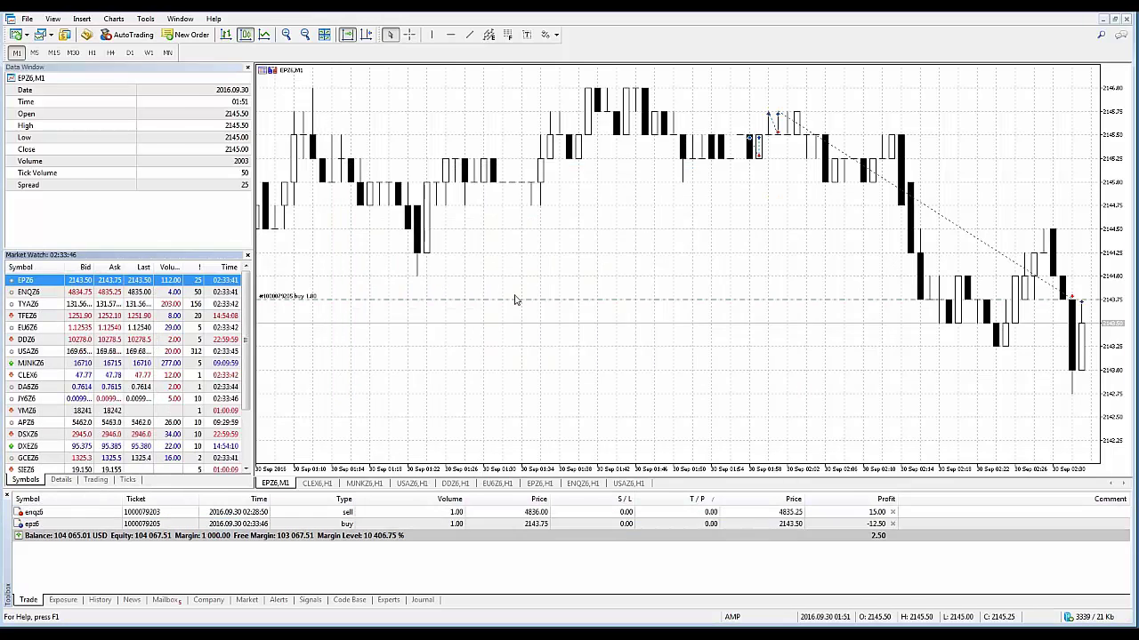
- Open the Modify or Delete dialog for the EPZ6 buy position
{"action": "left_click", "coordinate": [69, 524]}
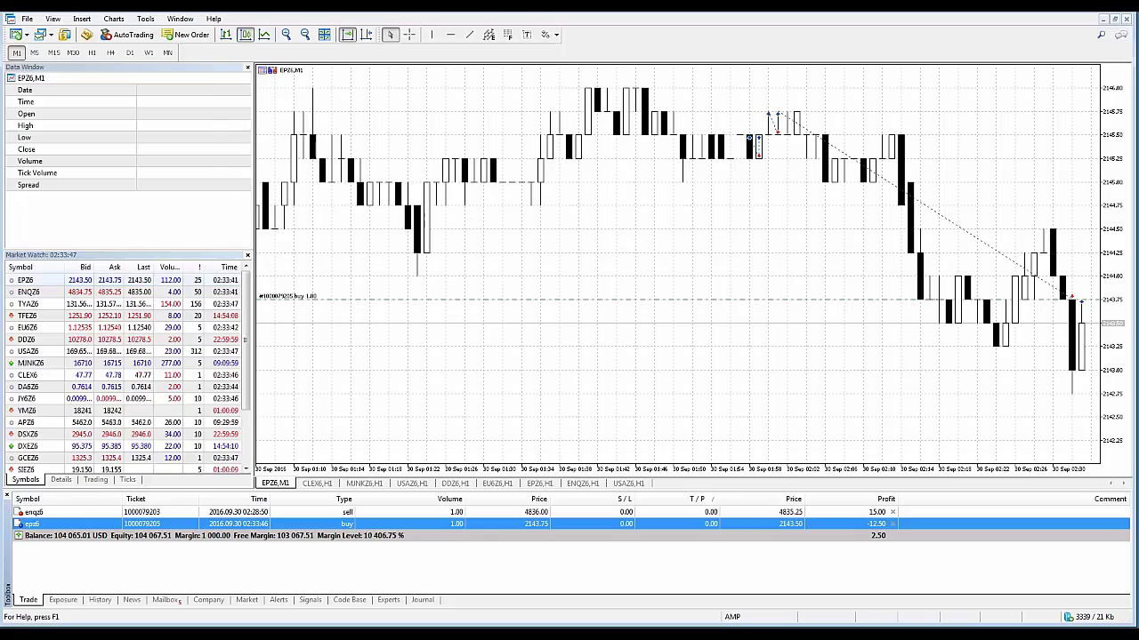
{"action": "right_click", "coordinate": [90, 525]}
{"action": "left_click", "coordinate": [133, 398]}
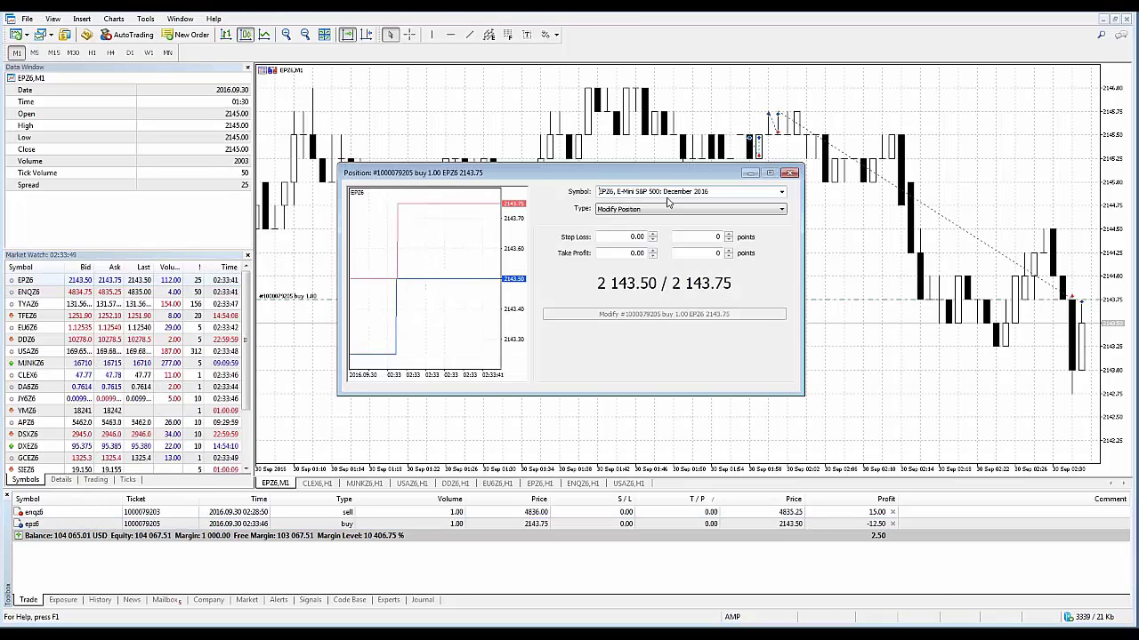
{"action": "left_click_drag", "start_coordinate": [672, 175], "coordinate": [734, 193]}
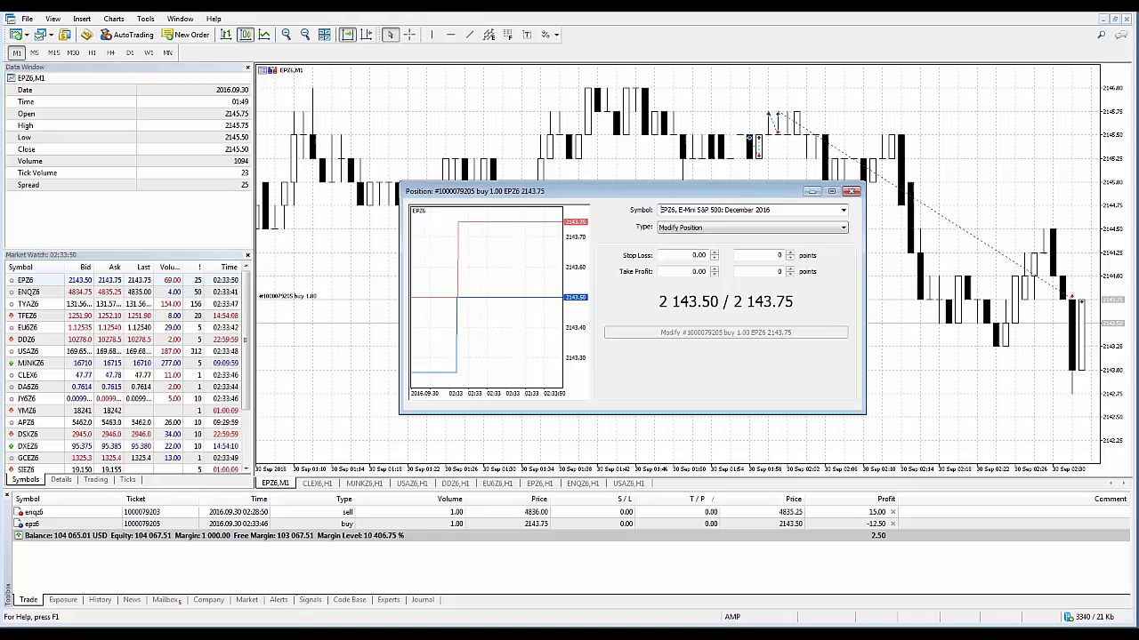
- Enter stop loss 2145.75, step it with the spinner to 2143.25, and apply
{"action": "left_click", "coordinate": [714, 256]}
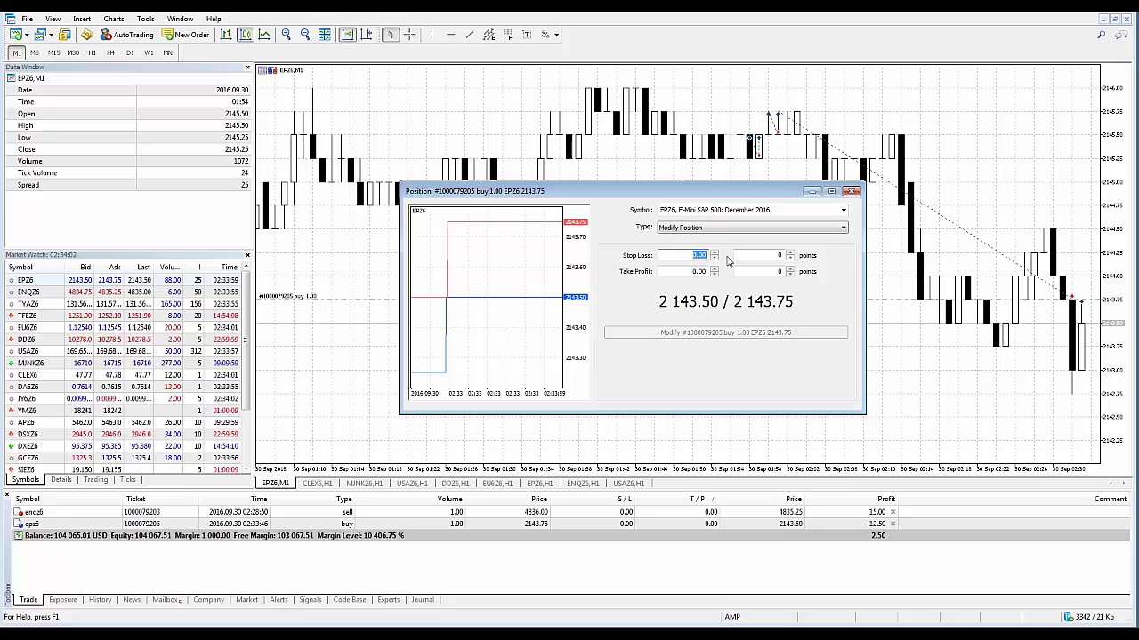
{"action": "type", "text": "2145.75"}
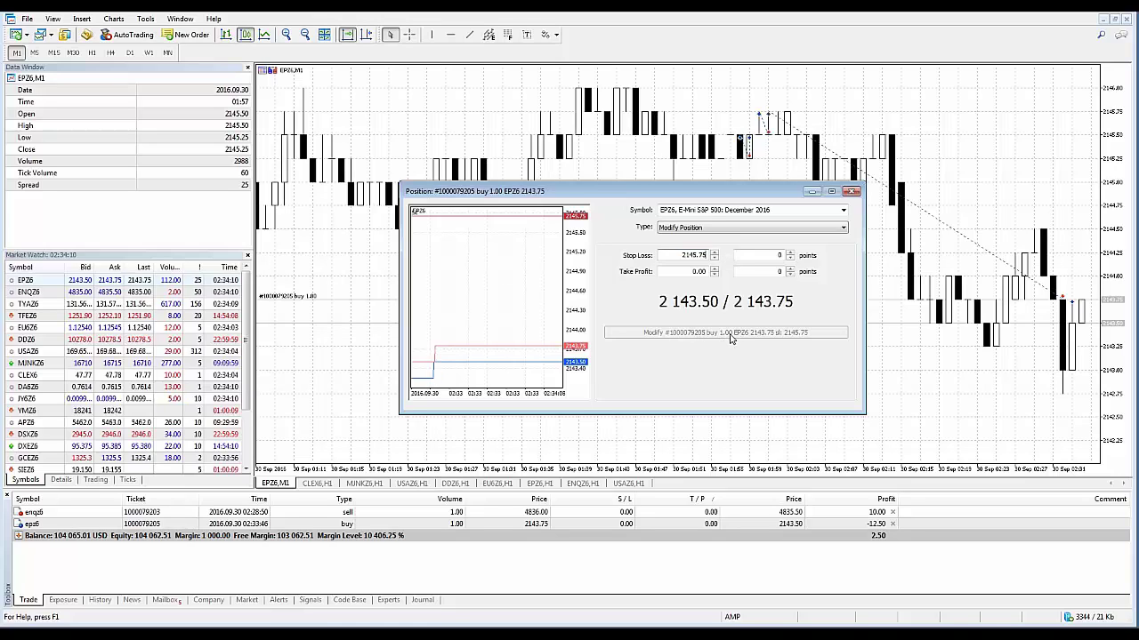
{"action": "left_click", "coordinate": [714, 259]}
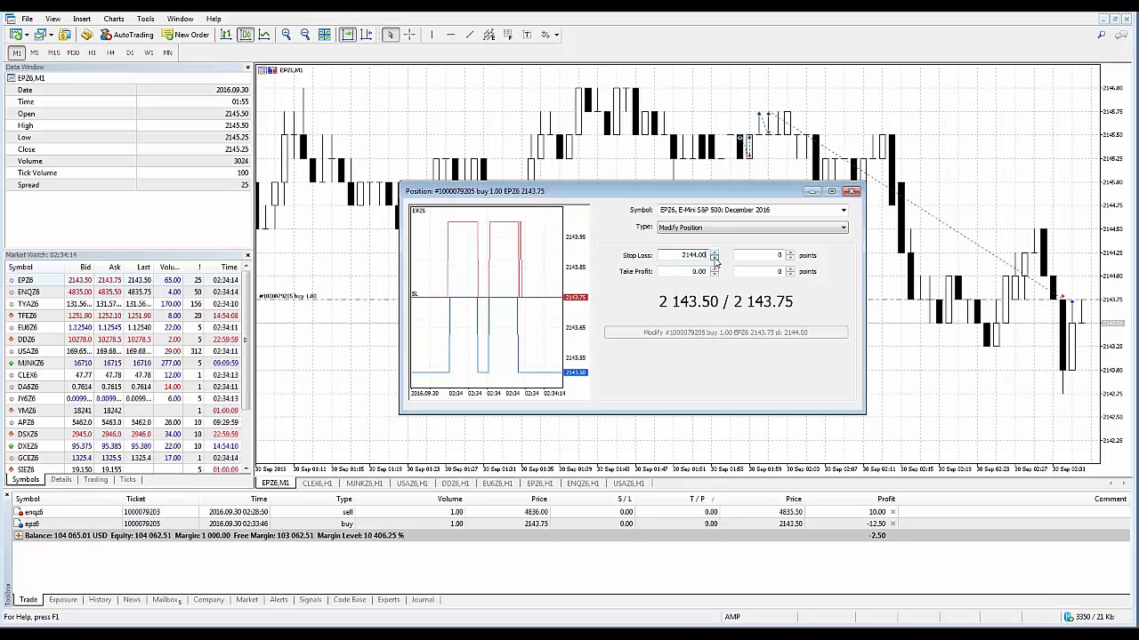
{"action": "left_click", "coordinate": [713, 259]}
{"action": "left_click", "coordinate": [713, 258]}
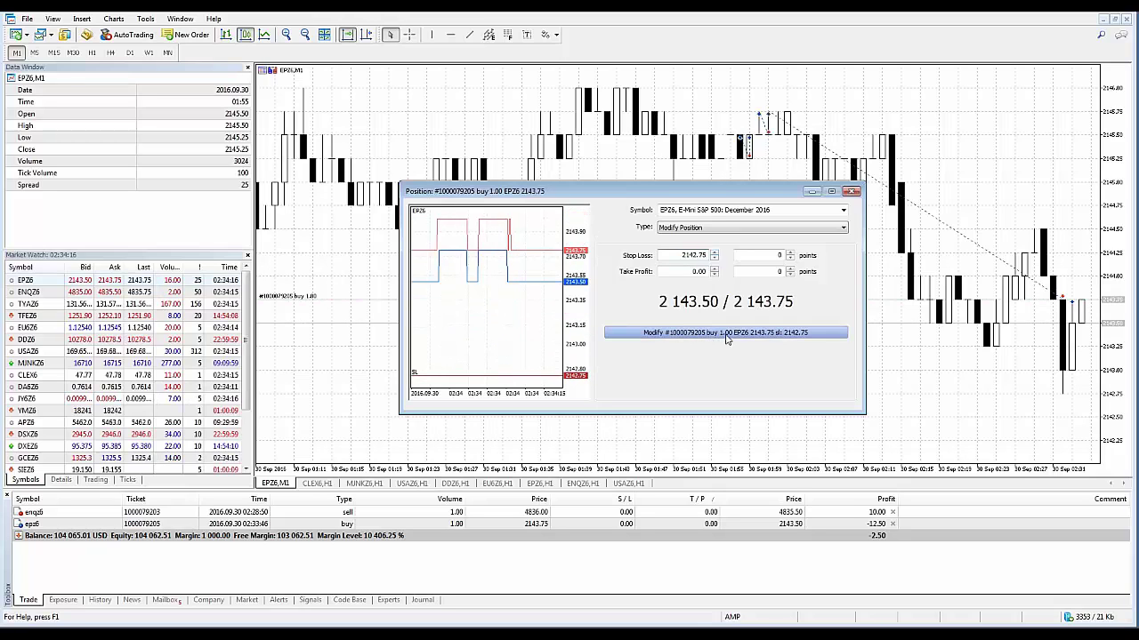
{"action": "left_click", "coordinate": [714, 253]}
{"action": "left_click", "coordinate": [714, 253]}
{"action": "left_click", "coordinate": [713, 252]}
{"action": "left_click", "coordinate": [713, 253]}
{"action": "left_click", "coordinate": [713, 253]}
{"action": "left_click", "coordinate": [713, 252]}
{"action": "left_click", "coordinate": [713, 252]}
{"action": "left_click", "coordinate": [713, 253]}
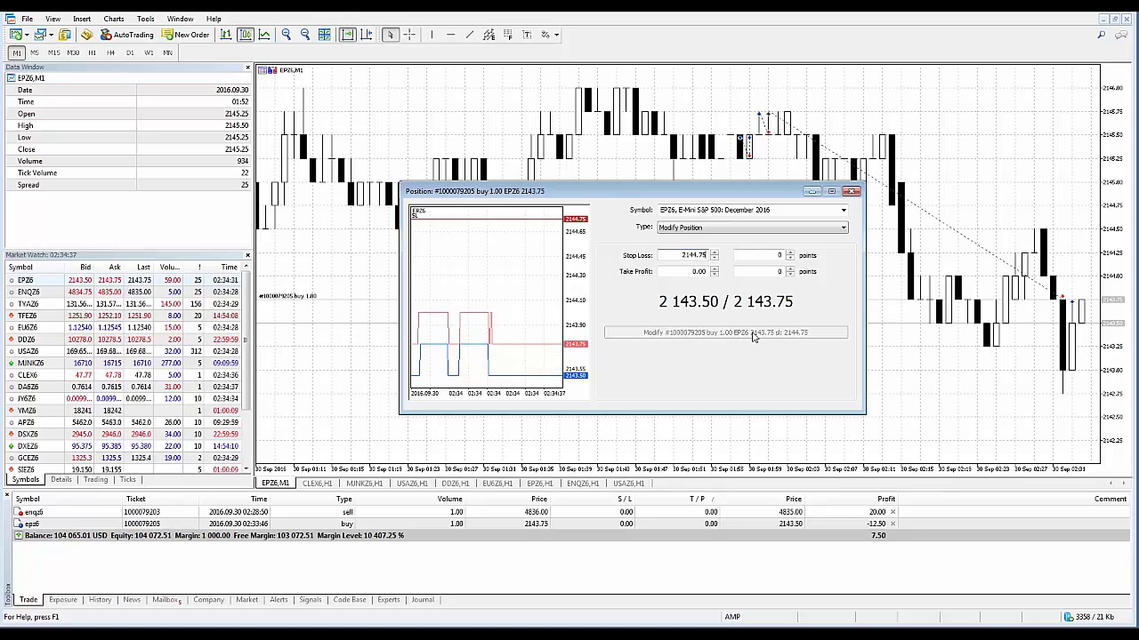
{"action": "left_click", "coordinate": [713, 259]}
{"action": "left_click", "coordinate": [714, 259]}
{"action": "left_click", "coordinate": [714, 259]}
{"action": "left_click", "coordinate": [714, 259]}
{"action": "left_click", "coordinate": [714, 259]}
{"action": "left_click", "coordinate": [713, 259]}
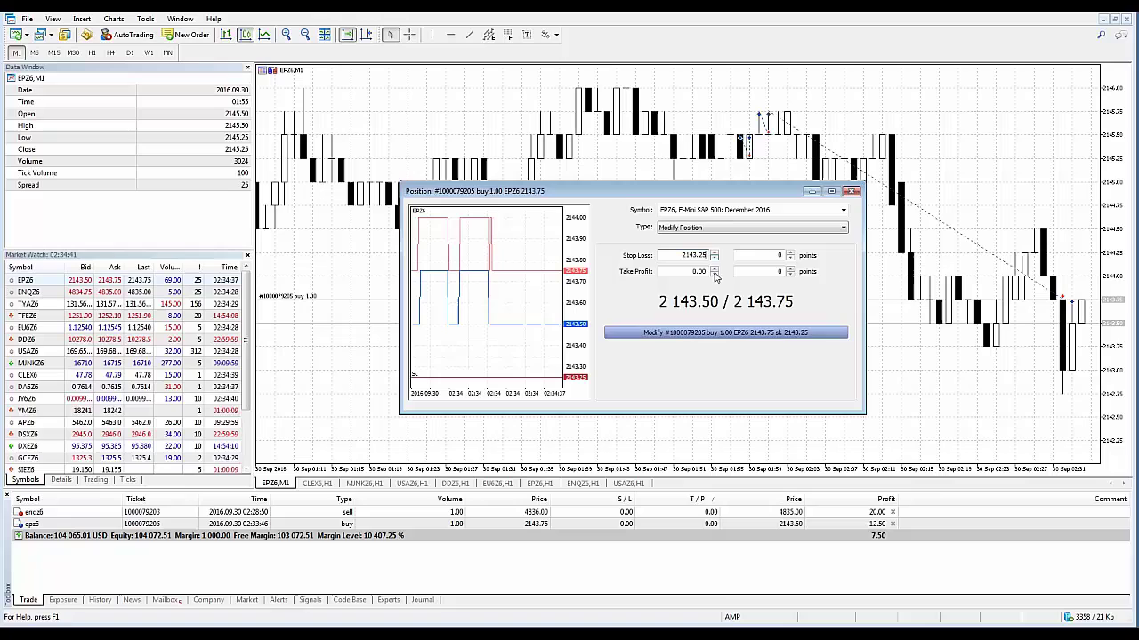
{"action": "left_click", "coordinate": [717, 336]}
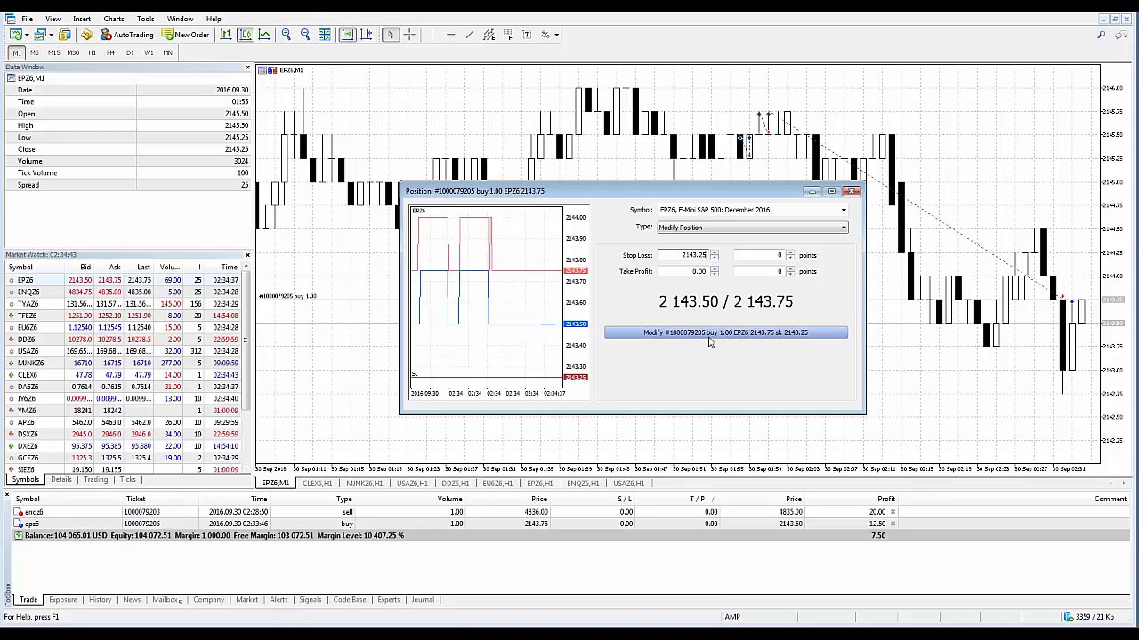
- Submit the EPZ6 stop loss change with the Position dialog's Modify button
{"action": "left_click", "coordinate": [708, 335]}
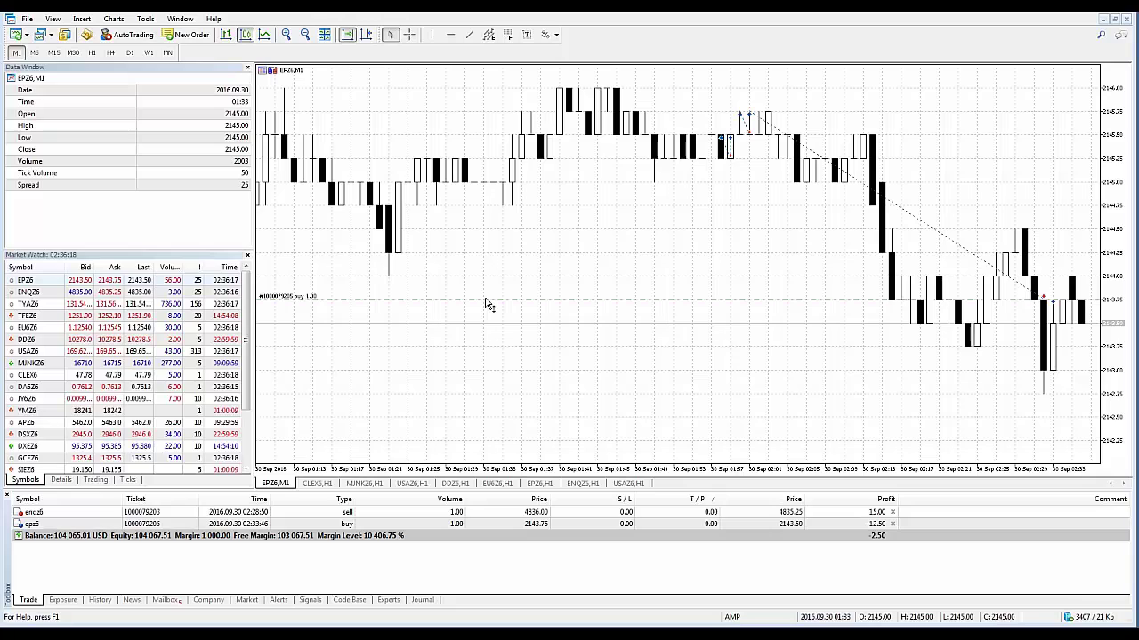
{"action": "right_click", "coordinate": [486, 304]}
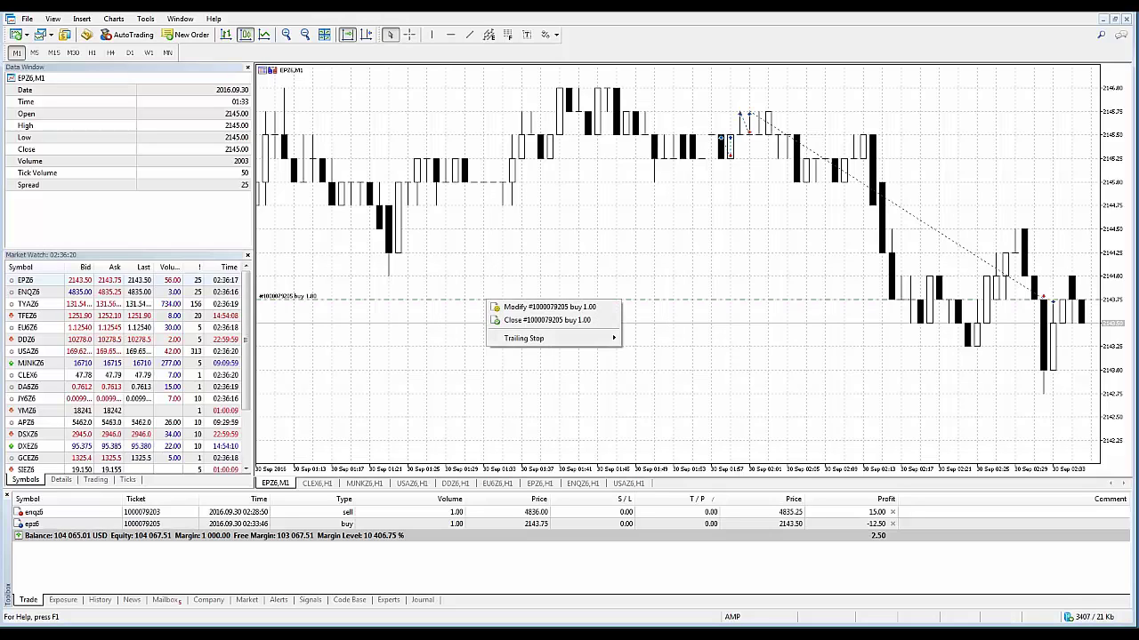
{"action": "left_click", "coordinate": [504, 307]}
{"action": "left_click_drag", "start_coordinate": [694, 192], "coordinate": [599, 192]}
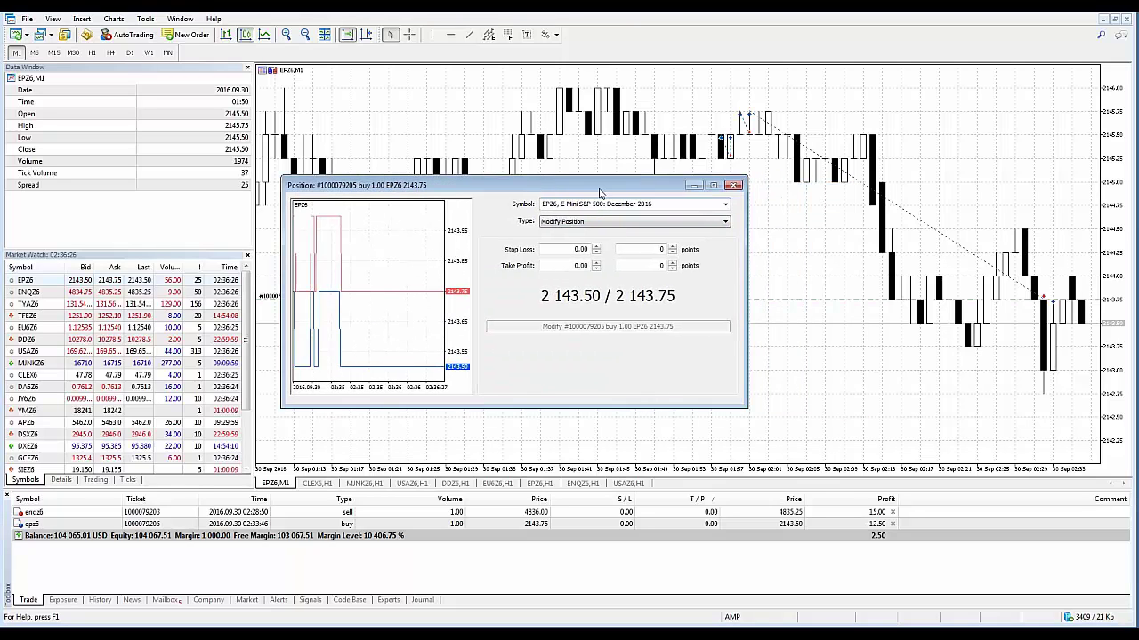
{"action": "left_click", "coordinate": [735, 186]}
{"action": "right_click", "coordinate": [55, 526]}
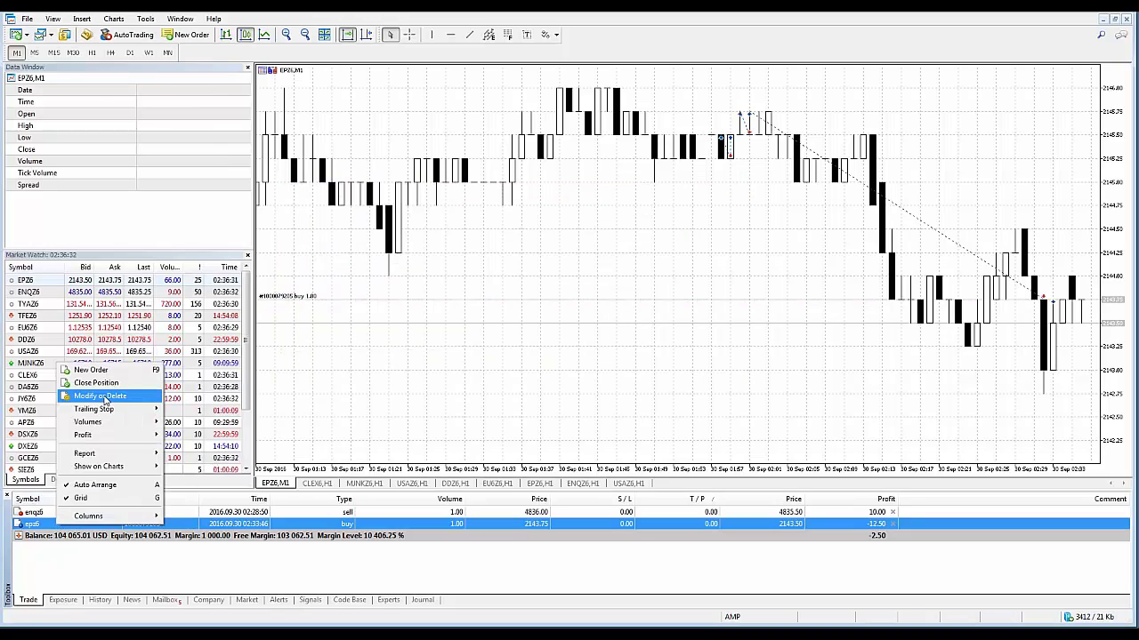
{"action": "left_click", "coordinate": [529, 302]}
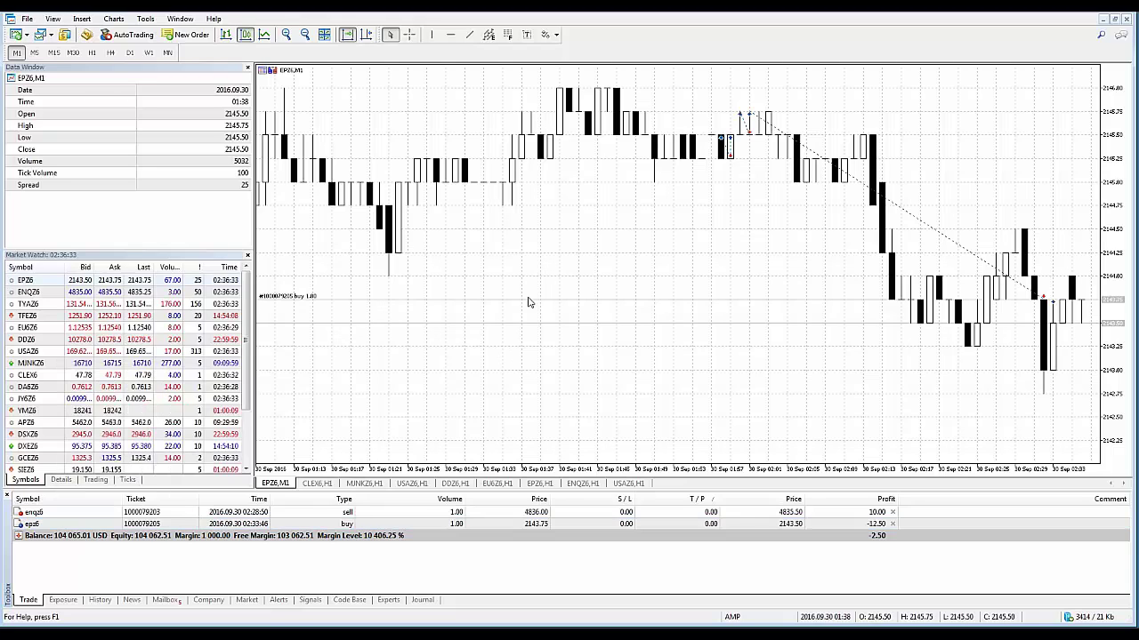
{"action": "right_click", "coordinate": [524, 303]}
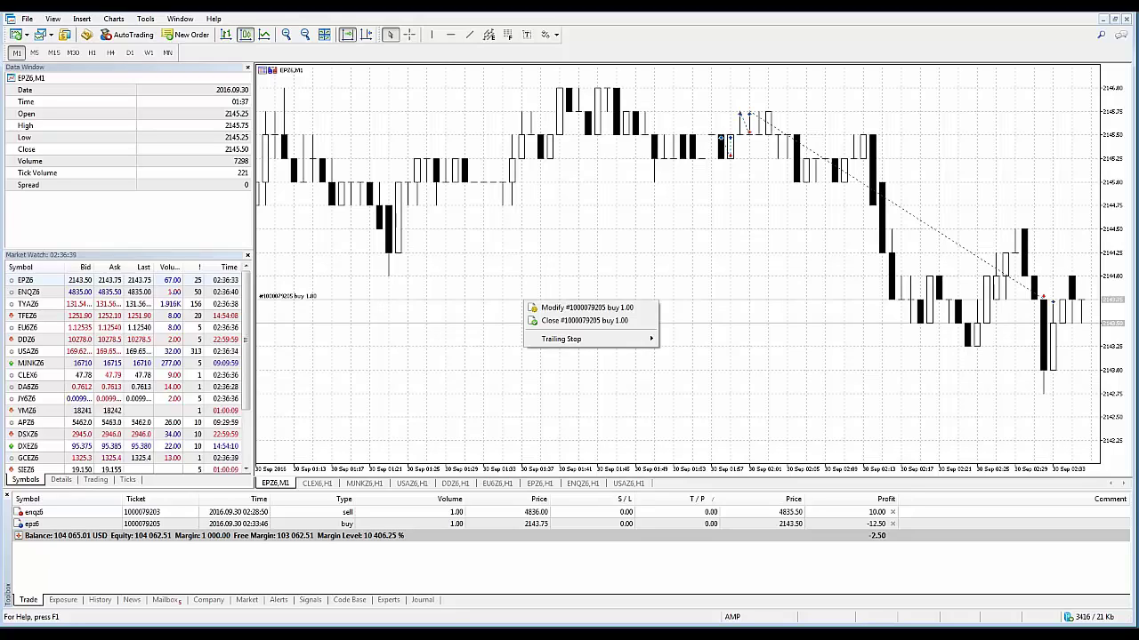
{"action": "left_click", "coordinate": [494, 281]}
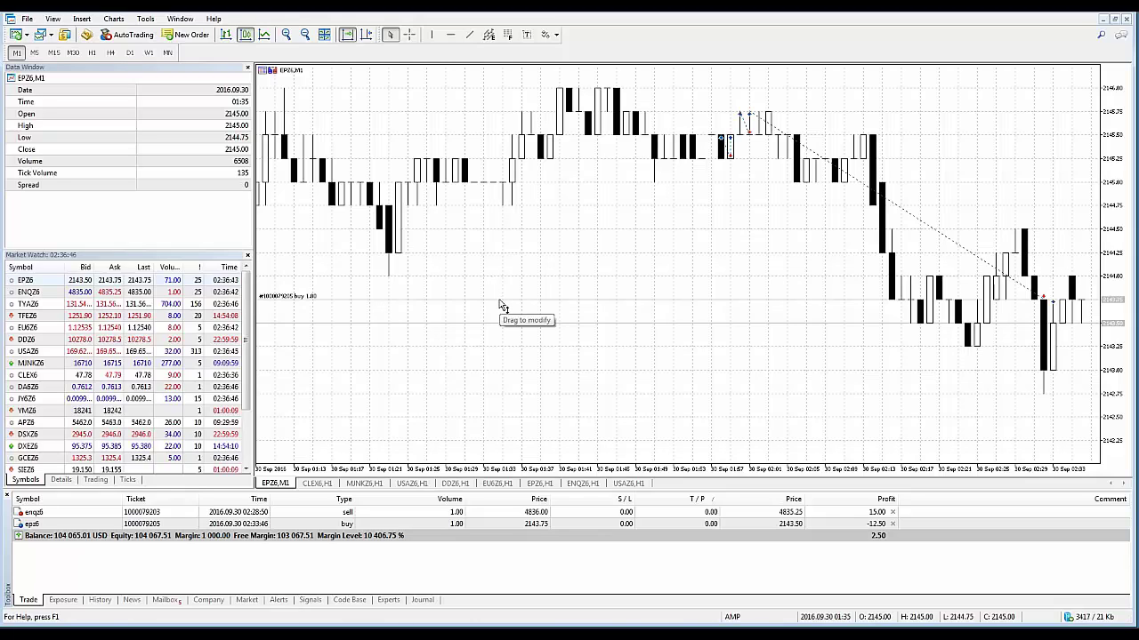
{"action": "right_click", "coordinate": [501, 305]}
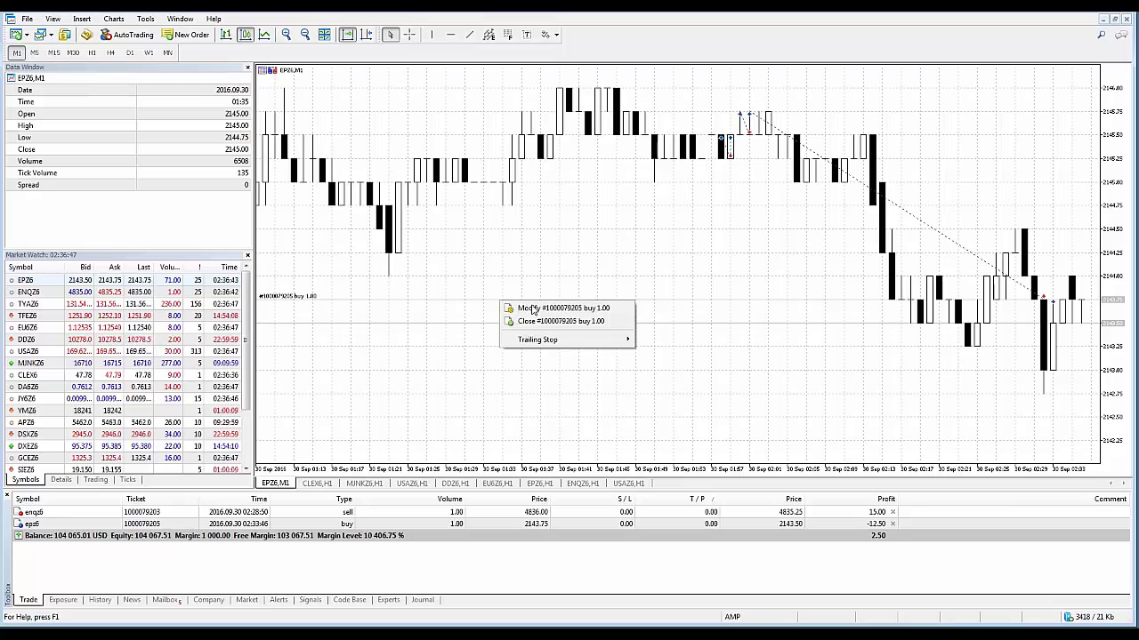
{"action": "left_click", "coordinate": [529, 308]}
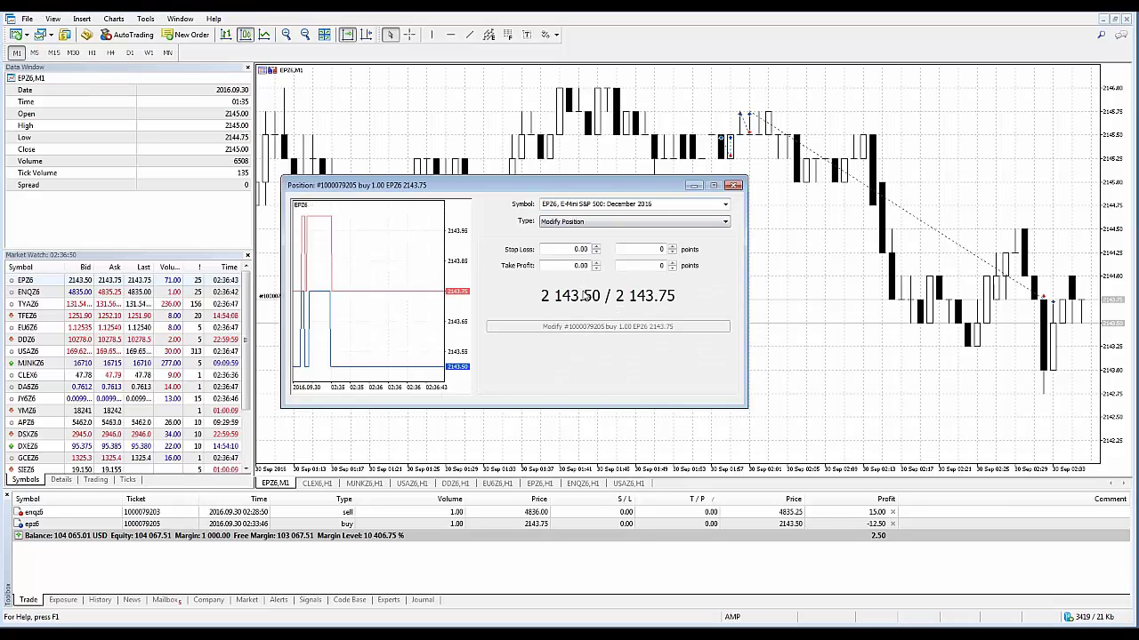
{"action": "key", "text": "Escape"}
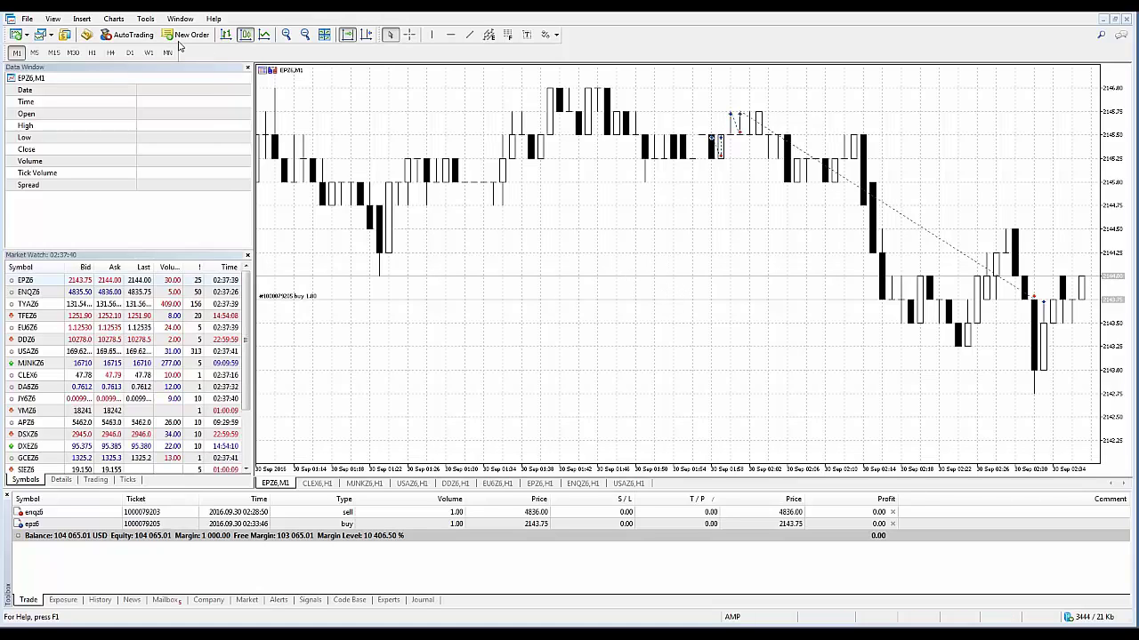
- Check the Charts options for showing and dragging trade levels, and confirm with OK
{"action": "left_click", "coordinate": [146, 19]}
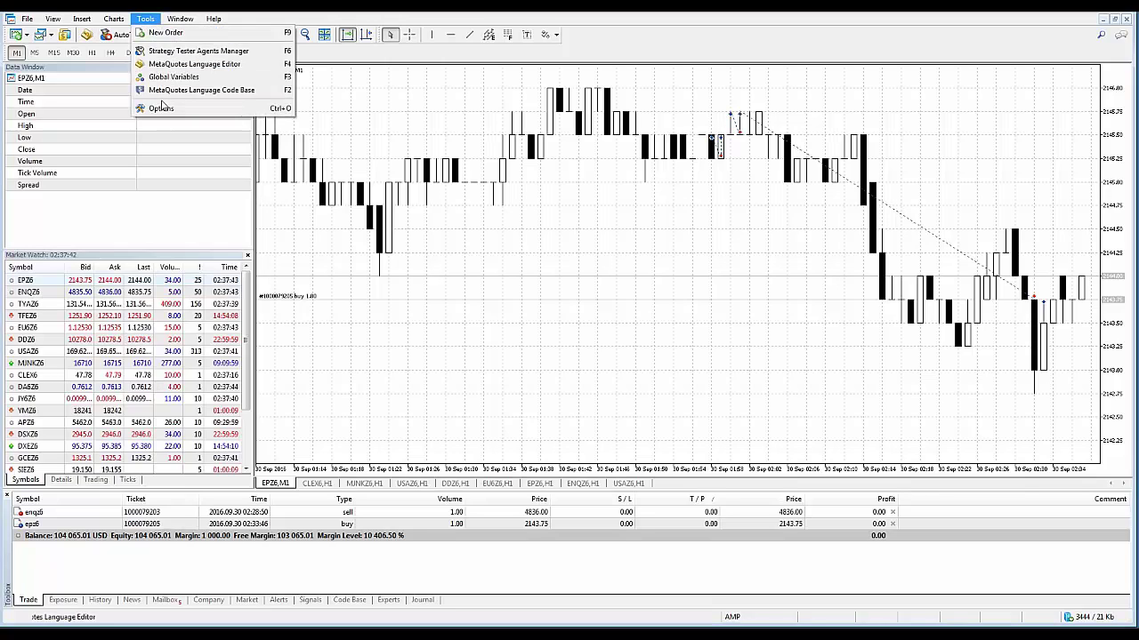
{"action": "left_click", "coordinate": [164, 108]}
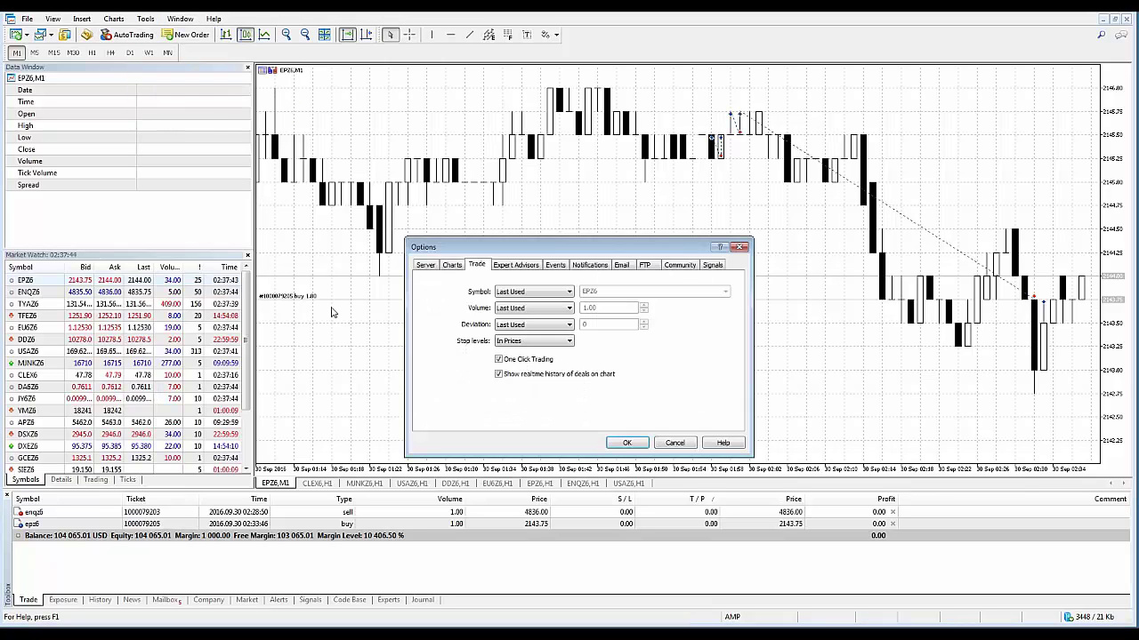
{"action": "left_click", "coordinate": [452, 266]}
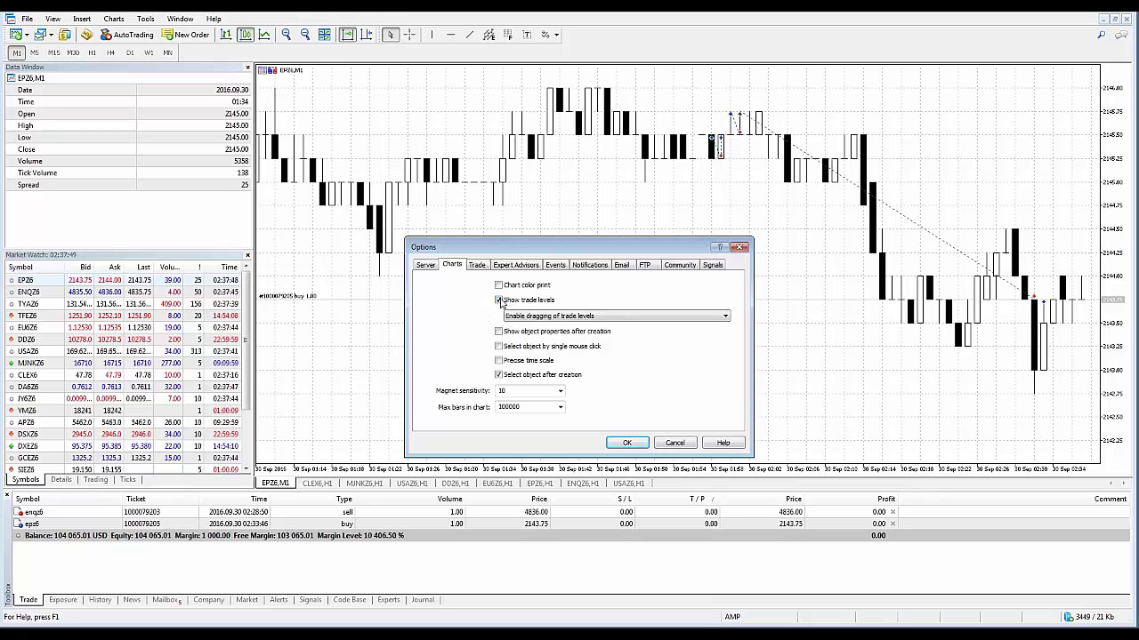
{"action": "left_click_drag", "start_coordinate": [544, 252], "coordinate": [514, 236]}
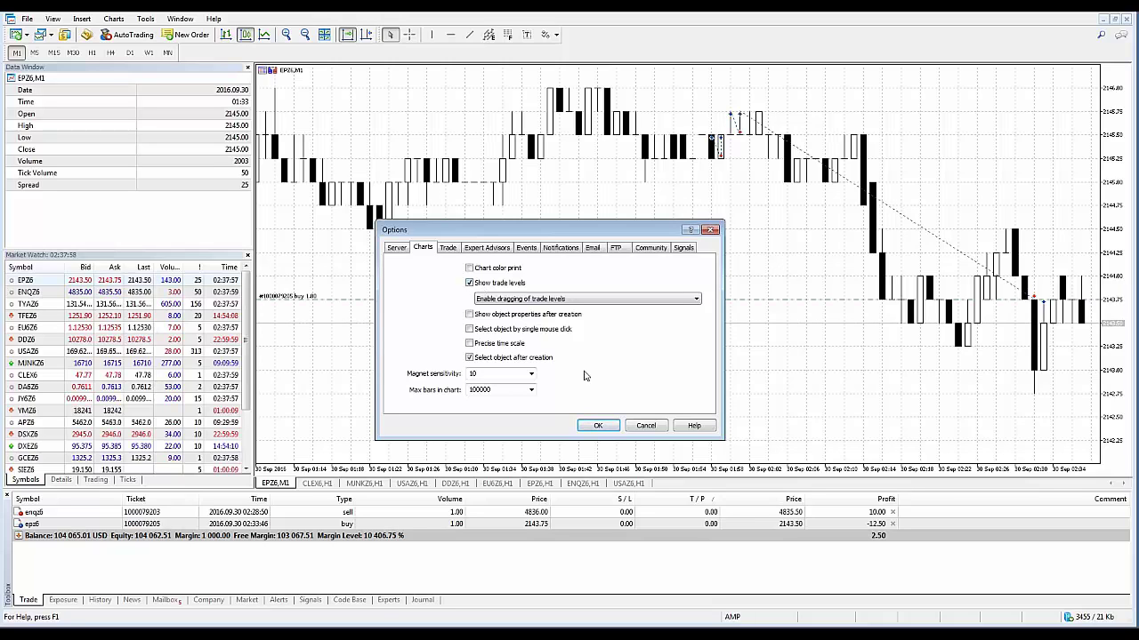
{"action": "left_click", "coordinate": [646, 426]}
{"action": "left_click", "coordinate": [144, 18]}
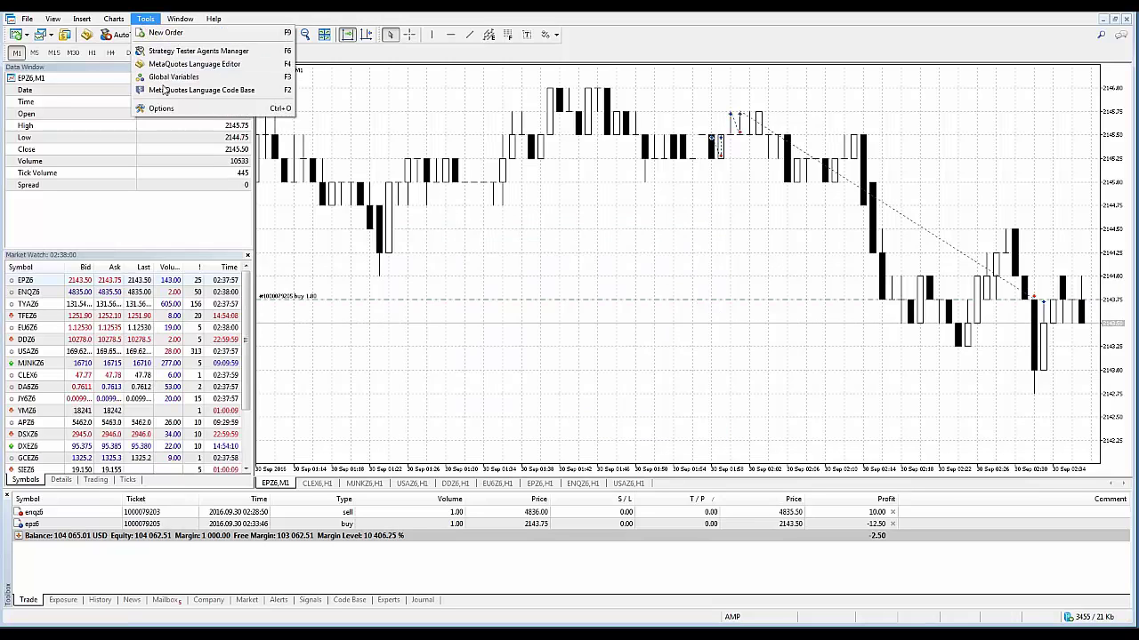
{"action": "left_click", "coordinate": [168, 108]}
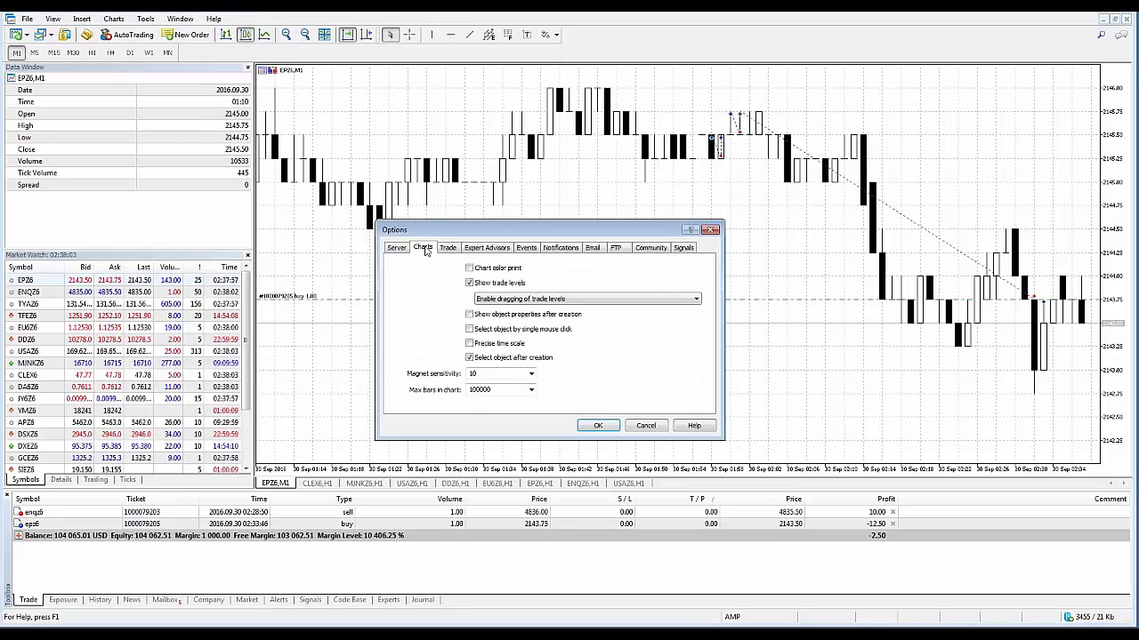
{"action": "left_click", "coordinate": [598, 426]}
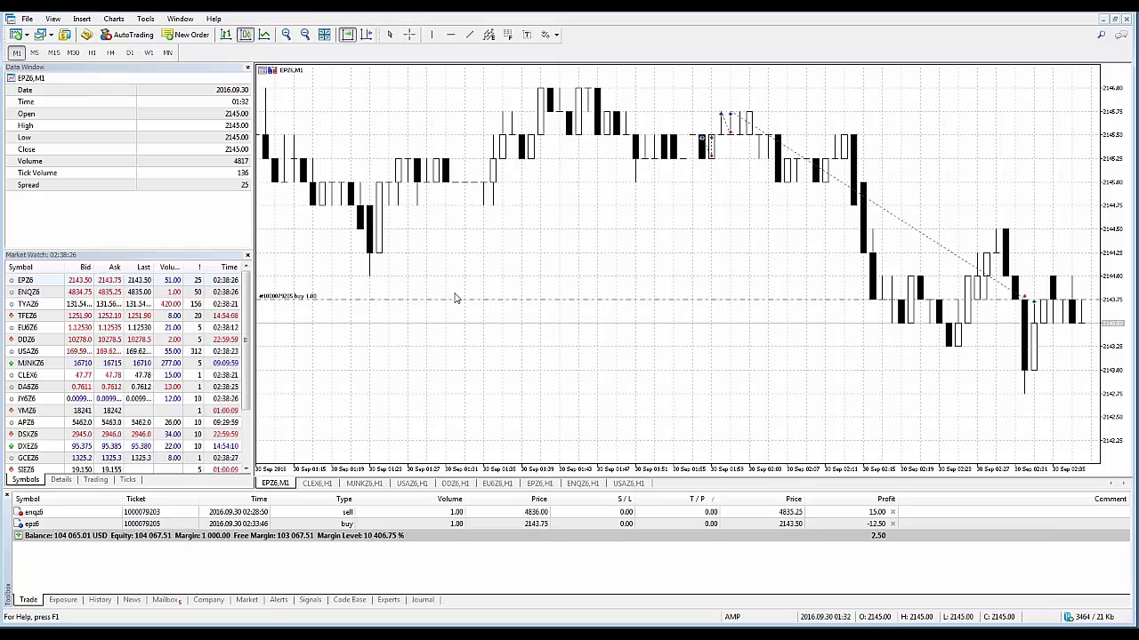
- Drag levels off the EPZ6 buy line: take profit 2144.25 and stop loss 2143.25
{"action": "left_click_drag", "start_coordinate": [455, 282], "coordinate": [460, 254]}
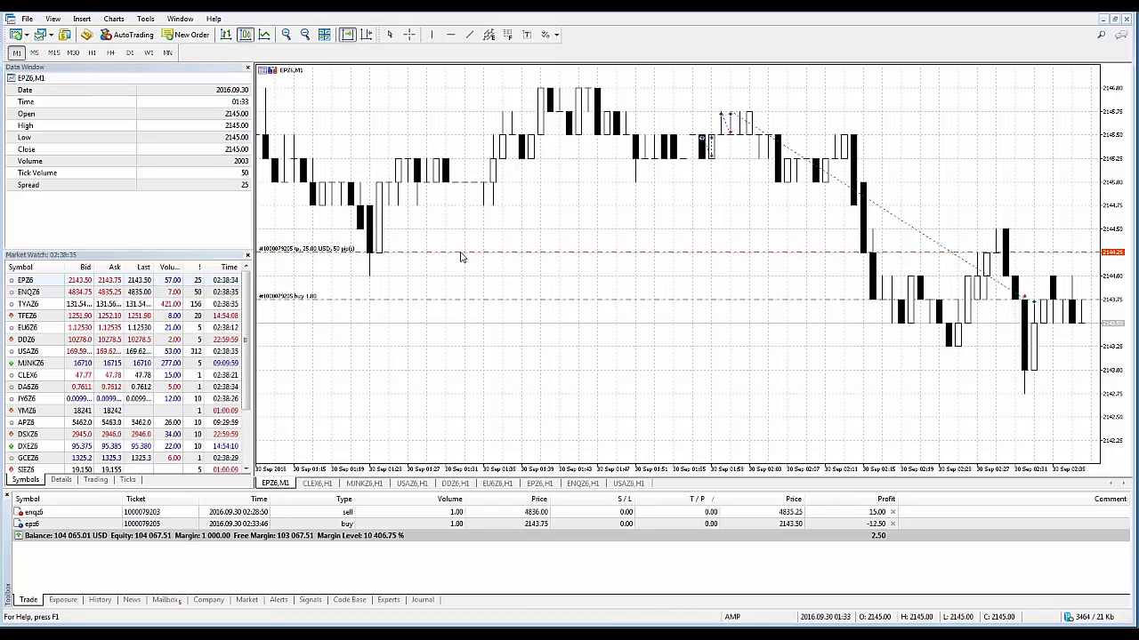
{"action": "left_click_drag", "start_coordinate": [461, 257], "coordinate": [460, 256]}
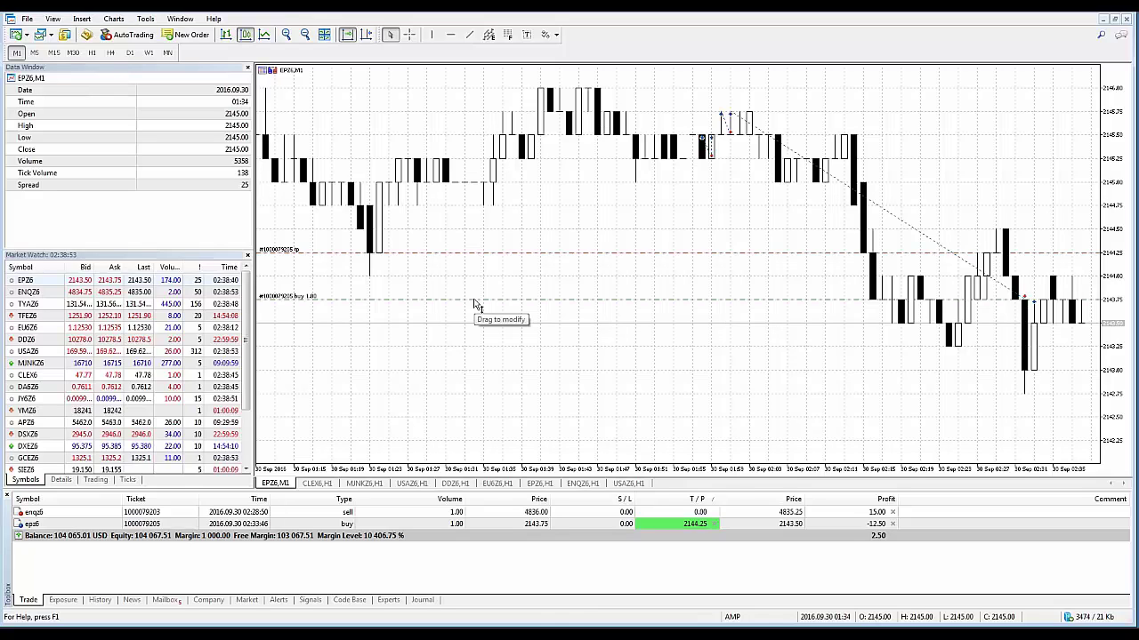
{"action": "left_click_drag", "start_coordinate": [474, 303], "coordinate": [474, 356]}
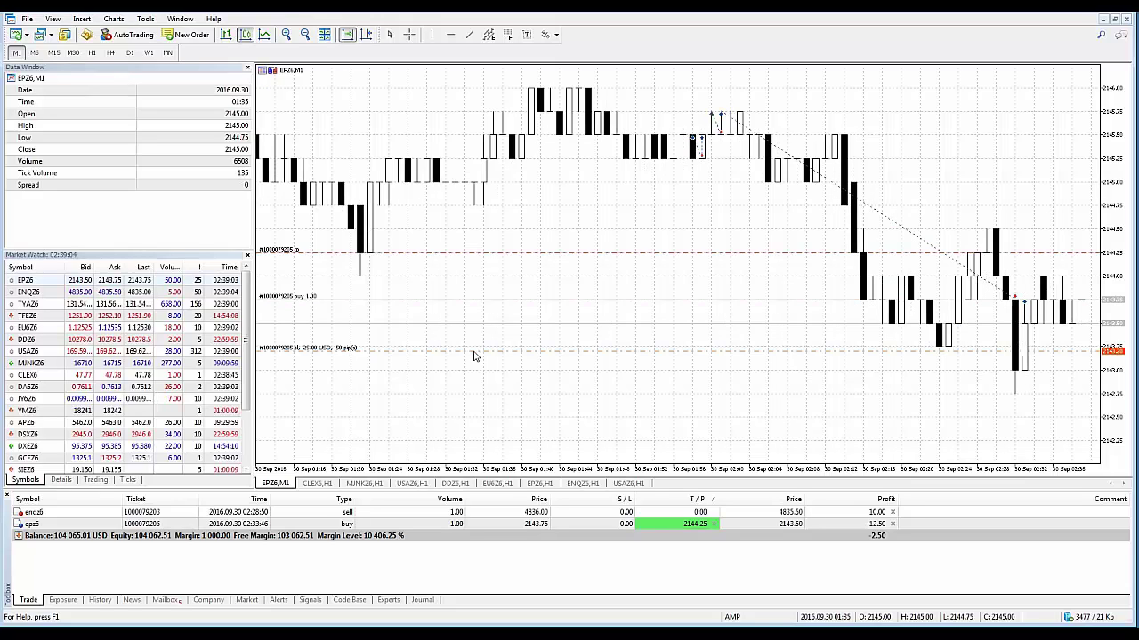
{"action": "left_click_drag", "start_coordinate": [474, 356], "coordinate": [474, 356]}
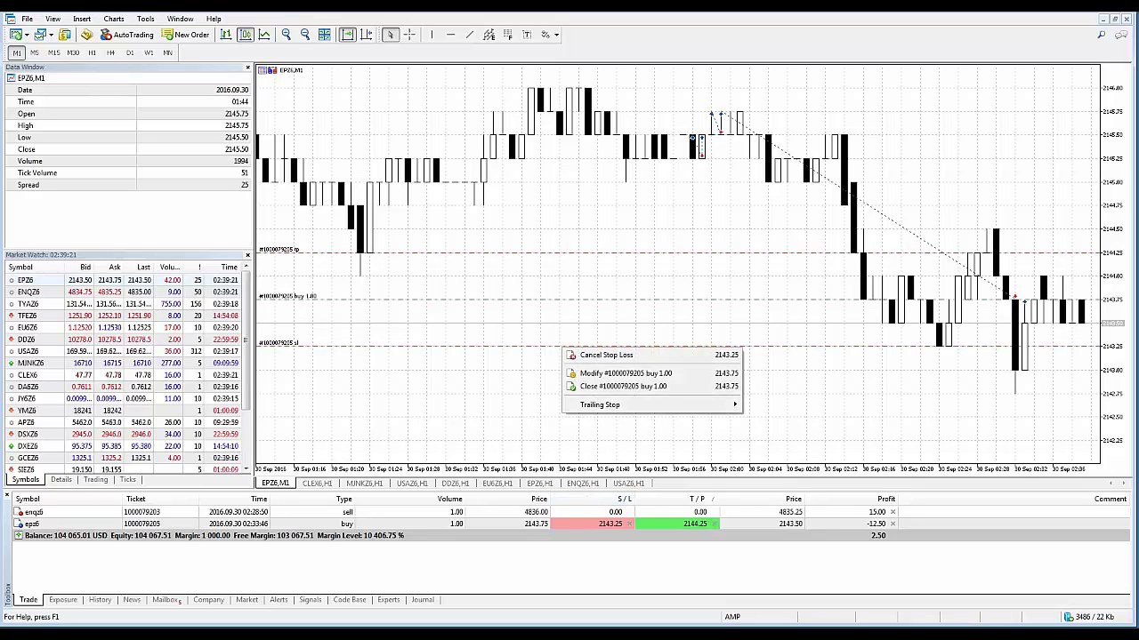
- Cancel the buy's stop loss and take profit, then drag new ones to 2144.25 and 2143.25
{"action": "left_click", "coordinate": [582, 357]}
{"action": "right_click", "coordinate": [567, 257]}
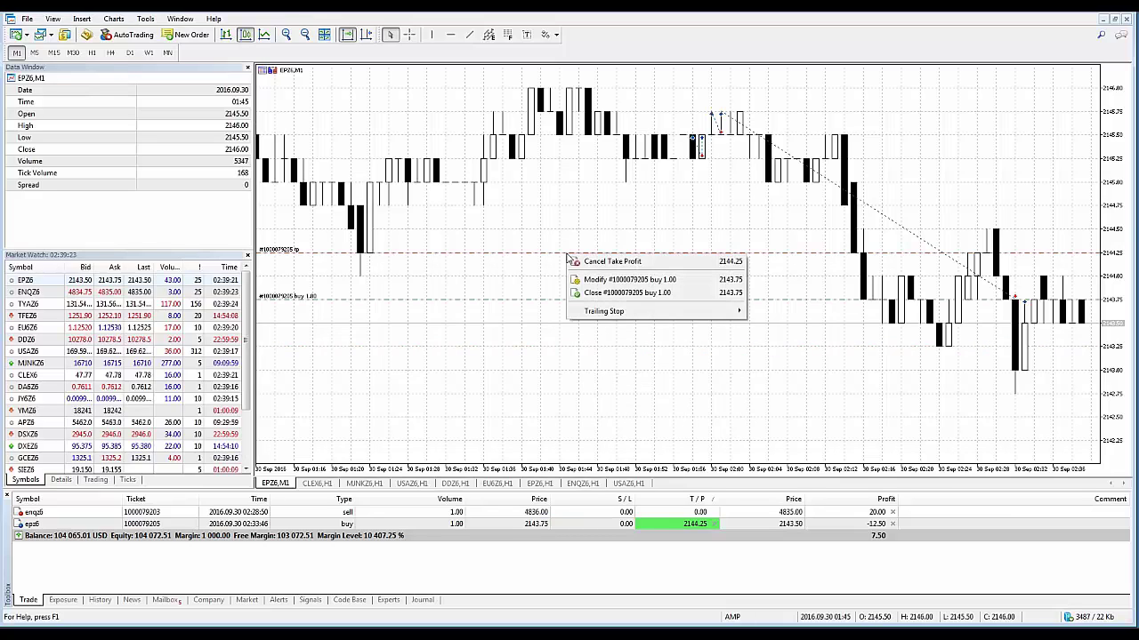
{"action": "left_click", "coordinate": [569, 260]}
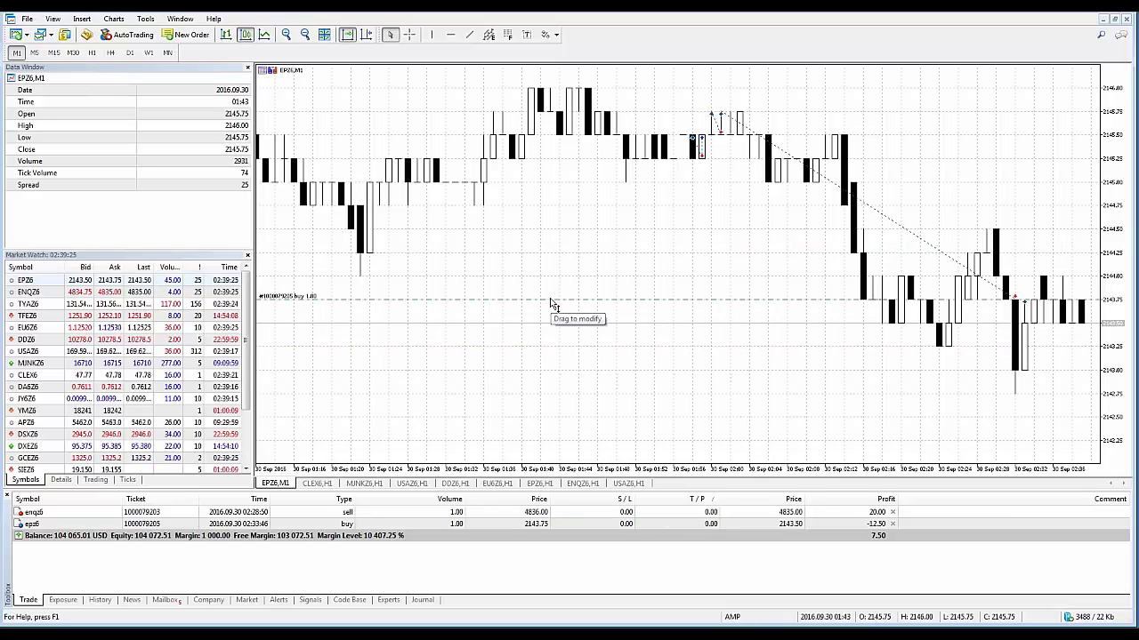
{"action": "left_click_drag", "start_coordinate": [551, 304], "coordinate": [548, 253]}
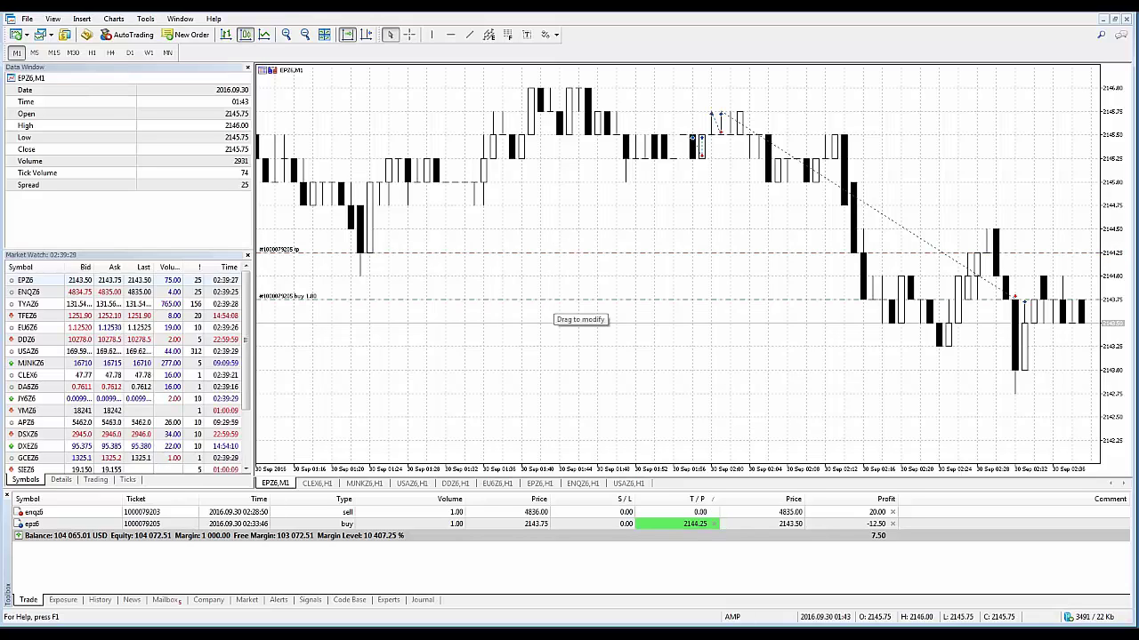
{"action": "left_click_drag", "start_coordinate": [558, 297], "coordinate": [561, 351]}
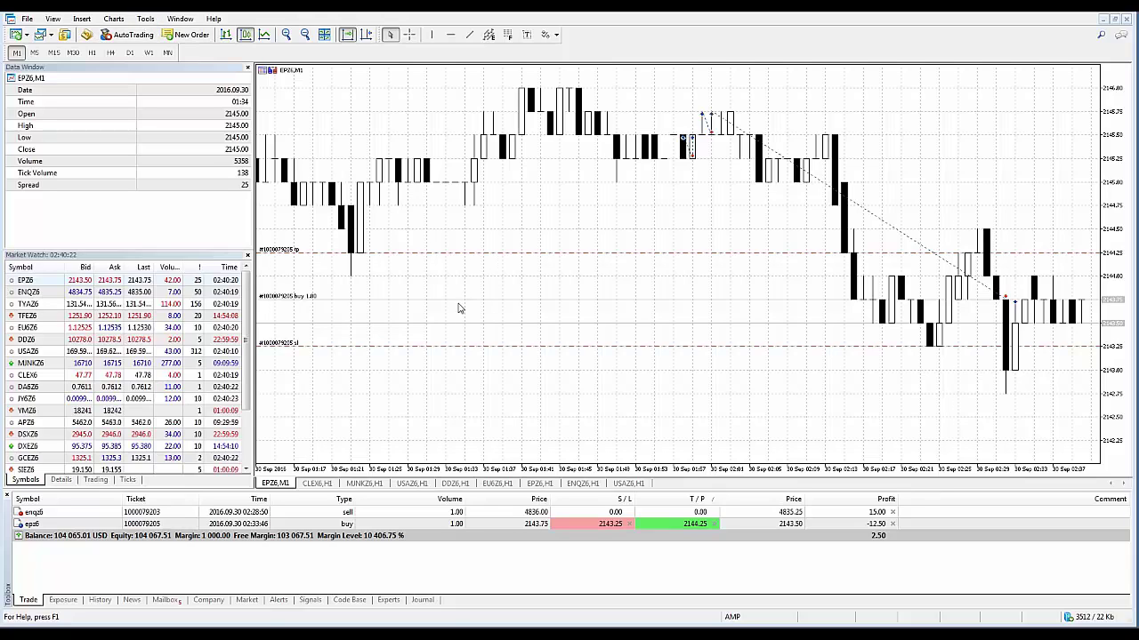
- In terminal Options, keep 'Enable dragging of trade levels' selected in the trade-levels dropdown
{"action": "left_click", "coordinate": [152, 26]}
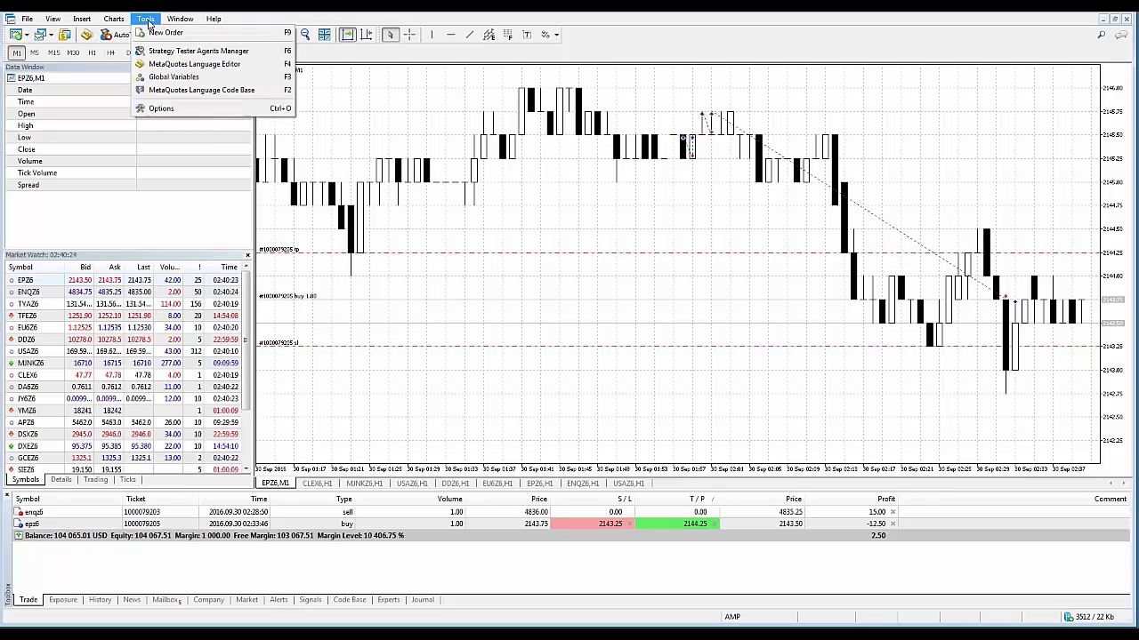
{"action": "left_click", "coordinate": [169, 106]}
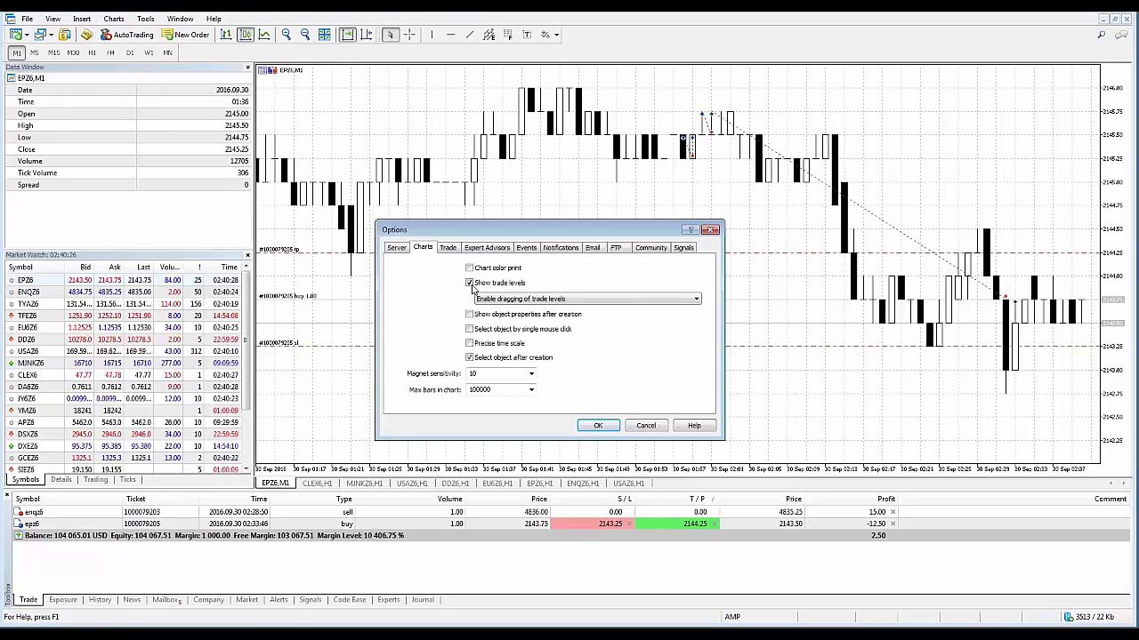
{"action": "left_click", "coordinate": [697, 303]}
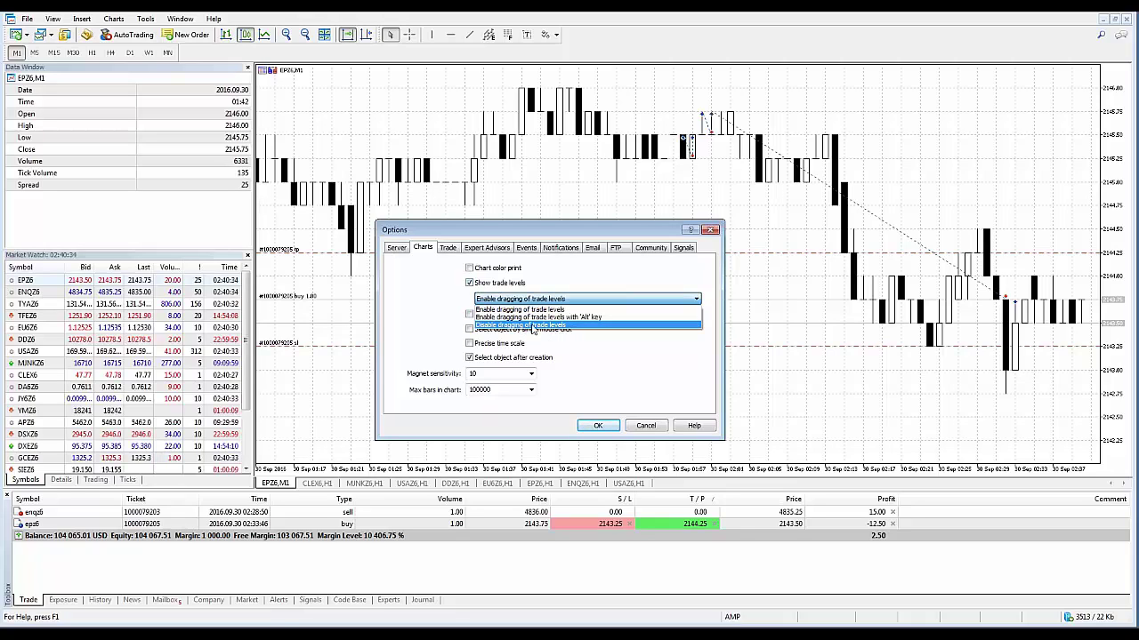
{"action": "left_click", "coordinate": [584, 308]}
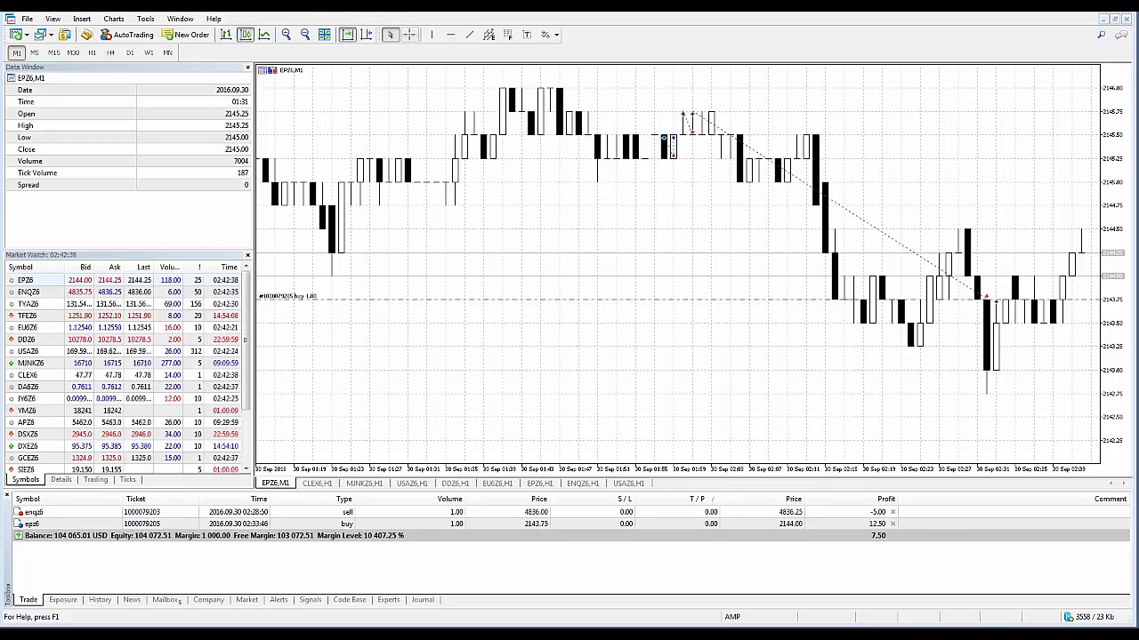
- Switch the EPZ6 chart to crosshair mode
{"action": "left_click", "coordinate": [409, 33]}
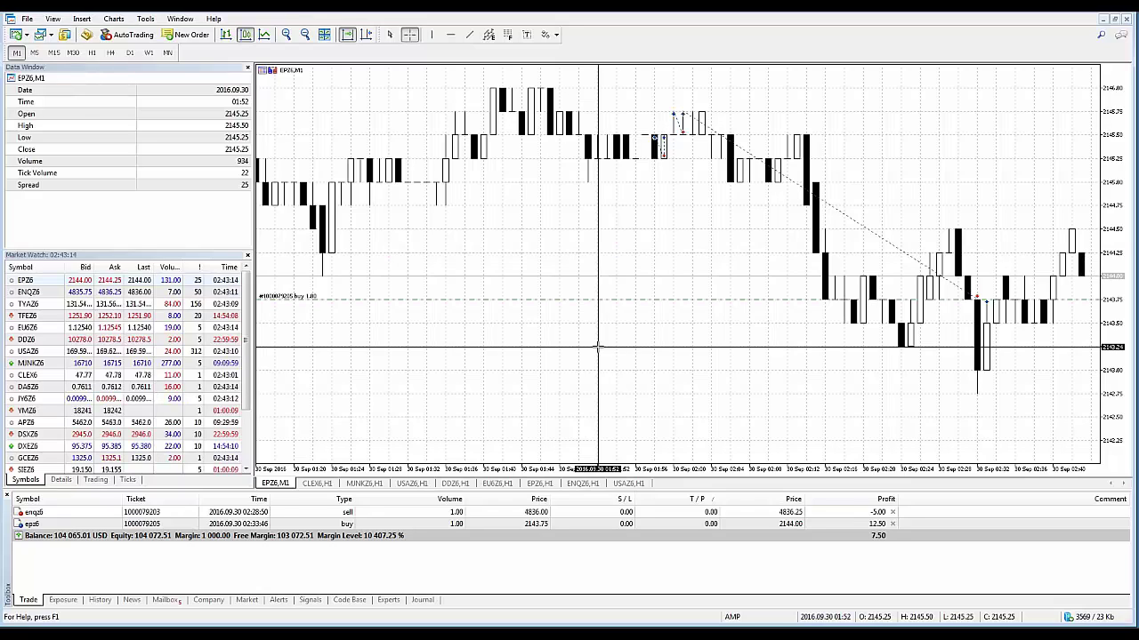
- Place a 1.00-lot EPZ6 sell stop at 2143.25 from the chart's Trading menu
{"action": "right_click", "coordinate": [598, 347]}
{"action": "right_click", "coordinate": [598, 347]}
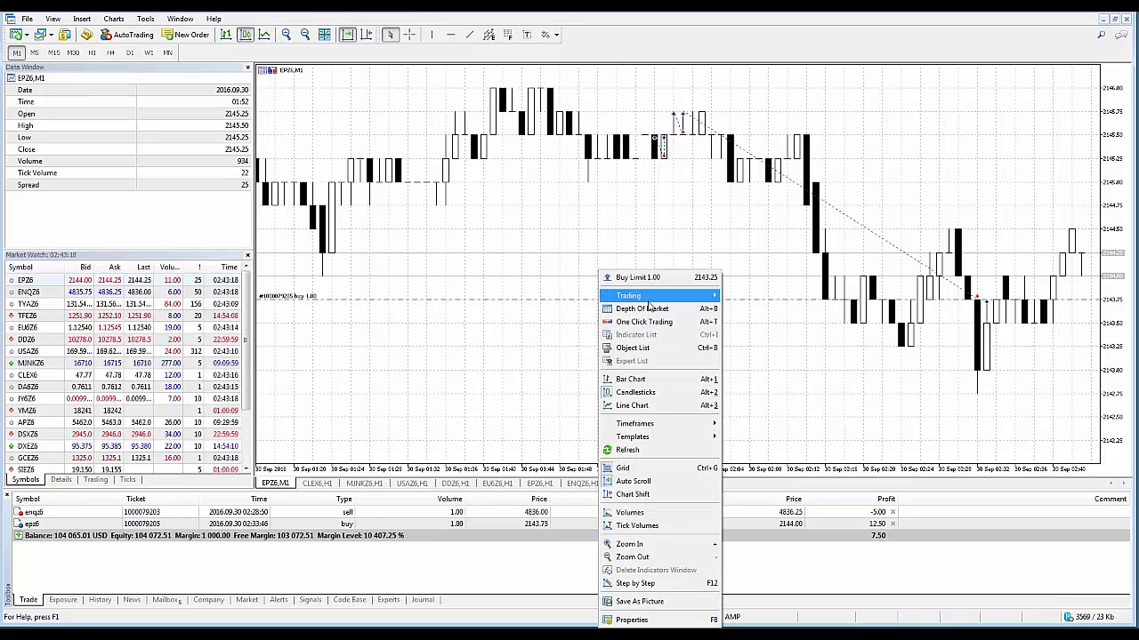
{"action": "mouse_move", "coordinate": [650, 299]}
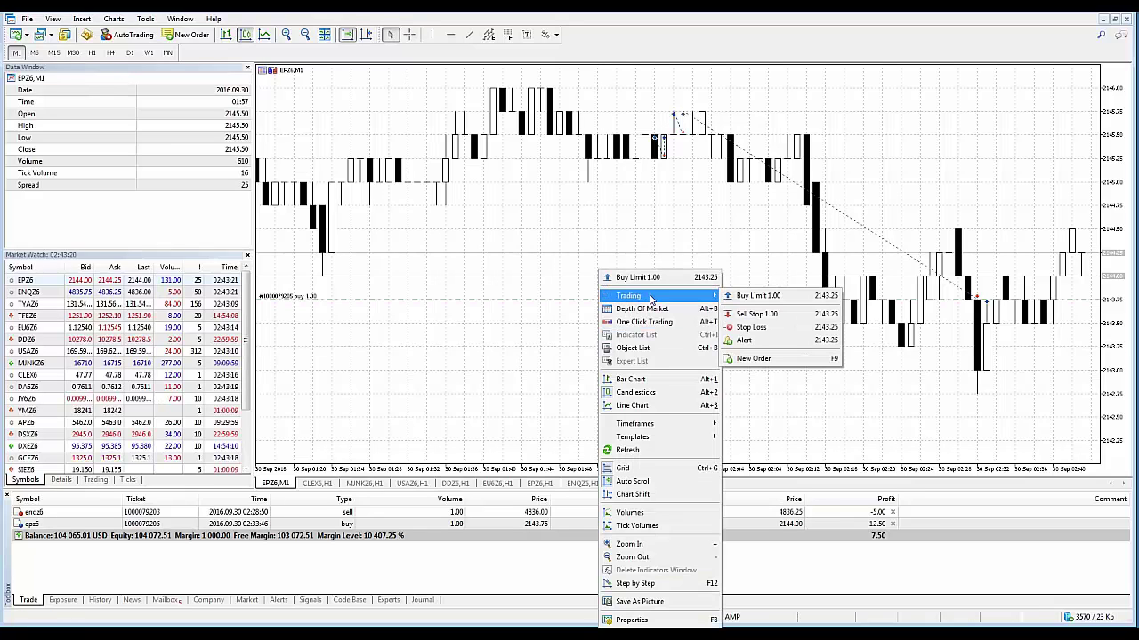
{"action": "left_click", "coordinate": [756, 315]}
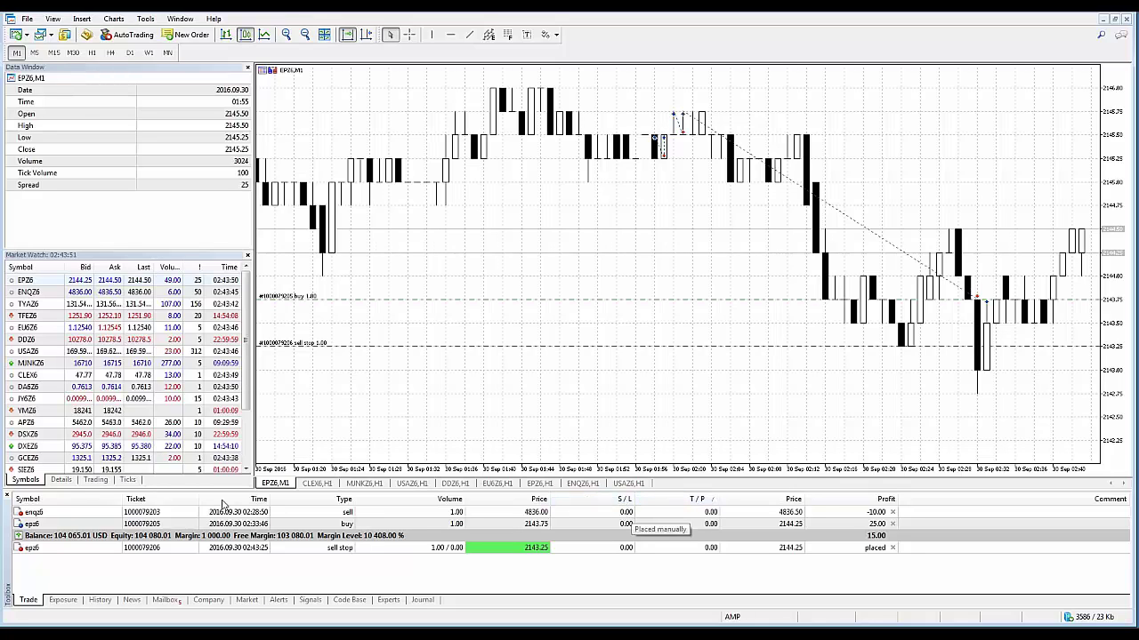
- Modify the ENQZ6 sell position: stop loss 4838.00, take profit 4834.00
{"action": "right_click", "coordinate": [74, 513]}
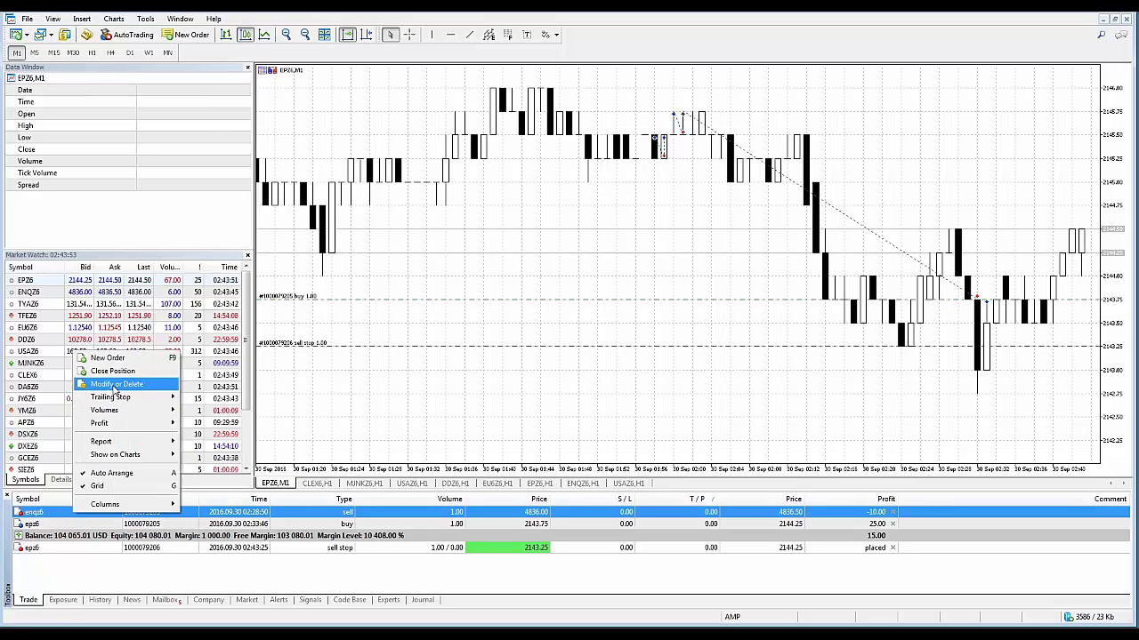
{"action": "left_click", "coordinate": [116, 385]}
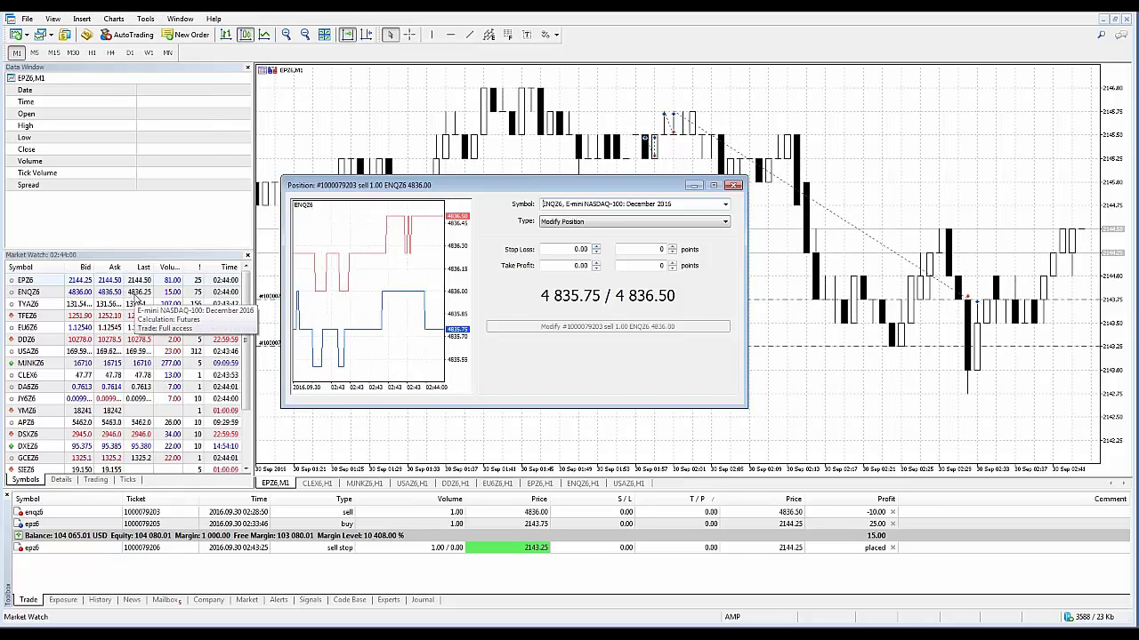
{"action": "left_click", "coordinate": [596, 248]}
{"action": "left_click", "coordinate": [596, 249]}
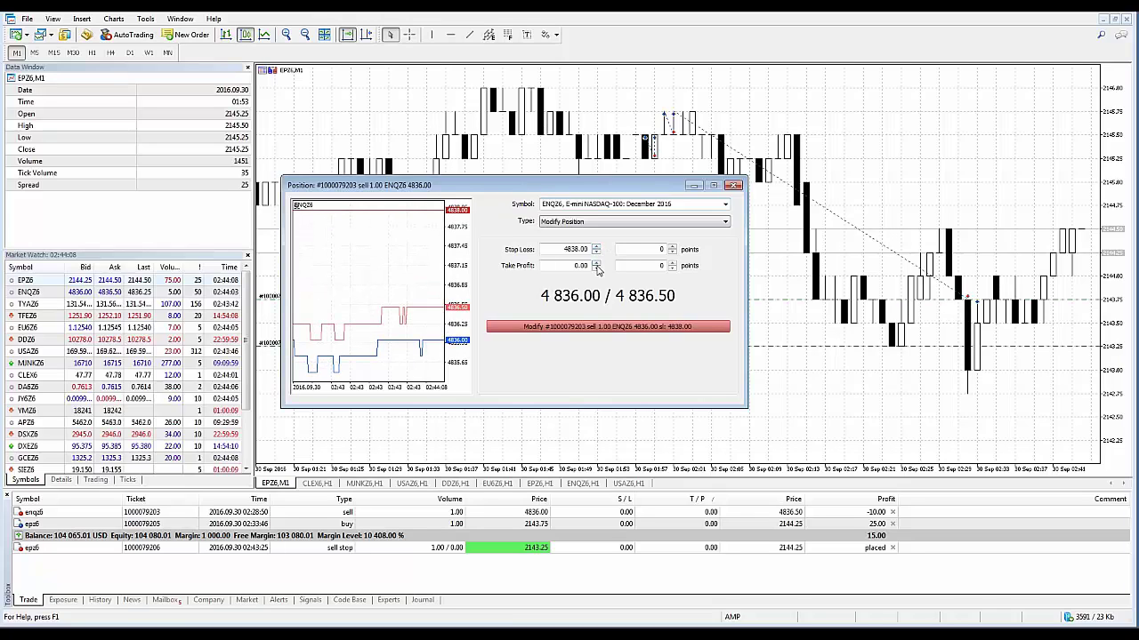
{"action": "left_click", "coordinate": [596, 269]}
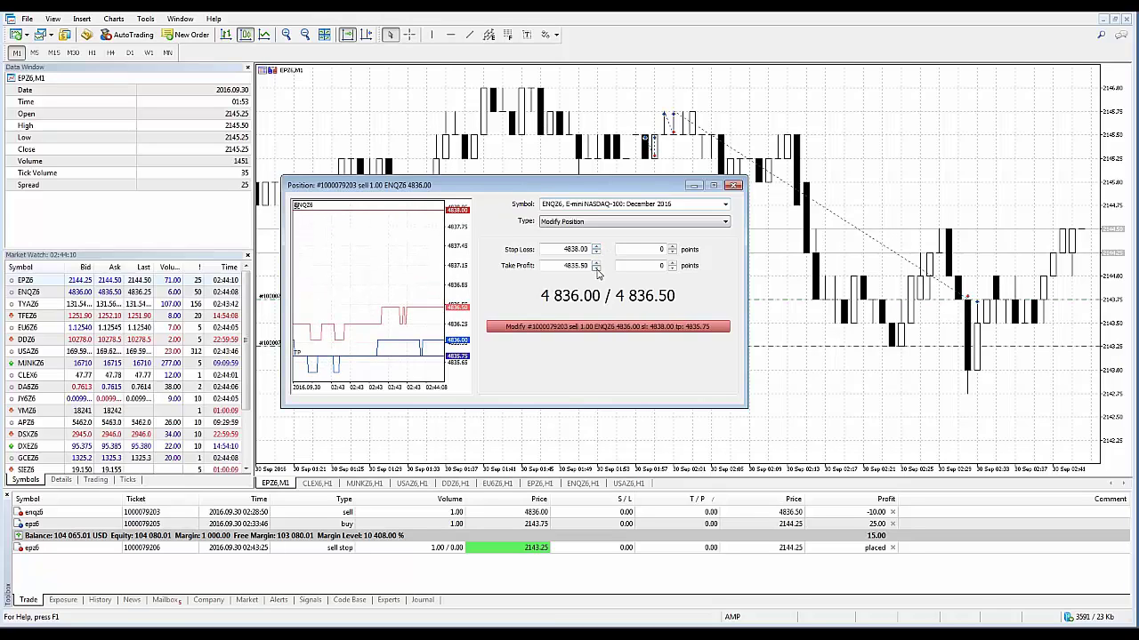
{"action": "left_click", "coordinate": [596, 268]}
{"action": "left_click", "coordinate": [596, 268]}
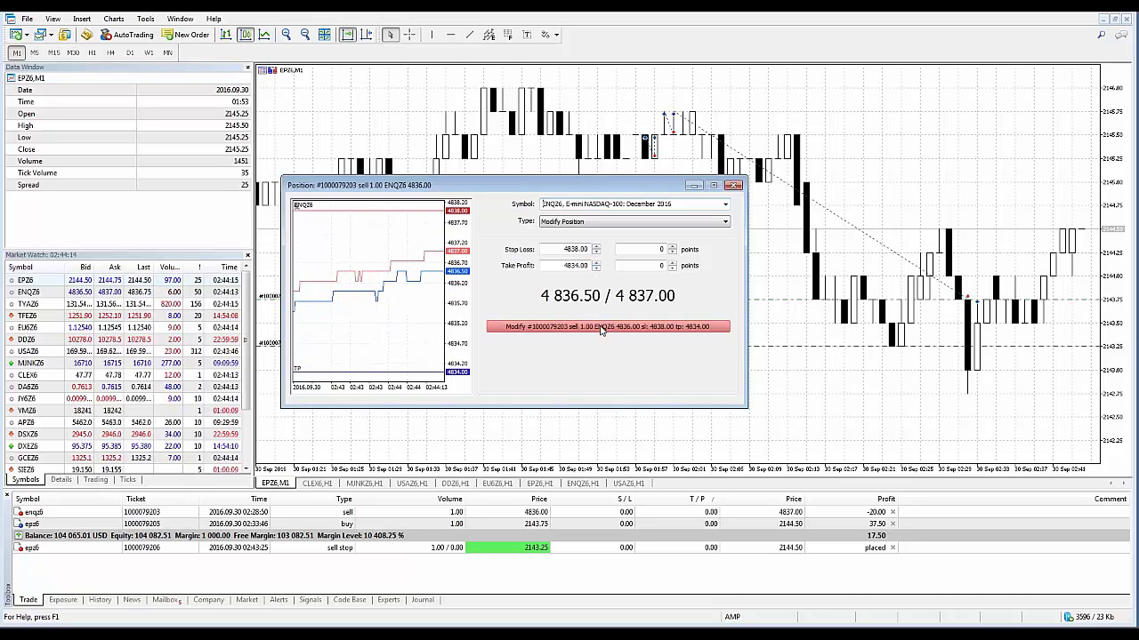
{"action": "left_click", "coordinate": [602, 329]}
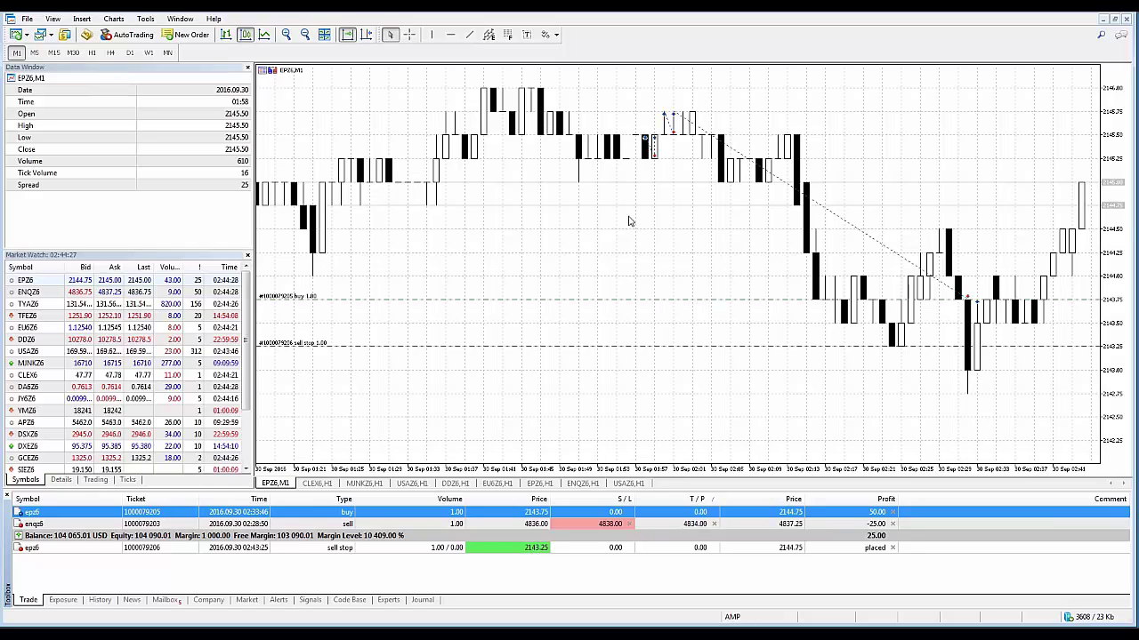
- With crosshair on, place a 1.00-lot EPZ6 buy limit at 2144.50 from the chart
{"action": "left_click", "coordinate": [409, 34]}
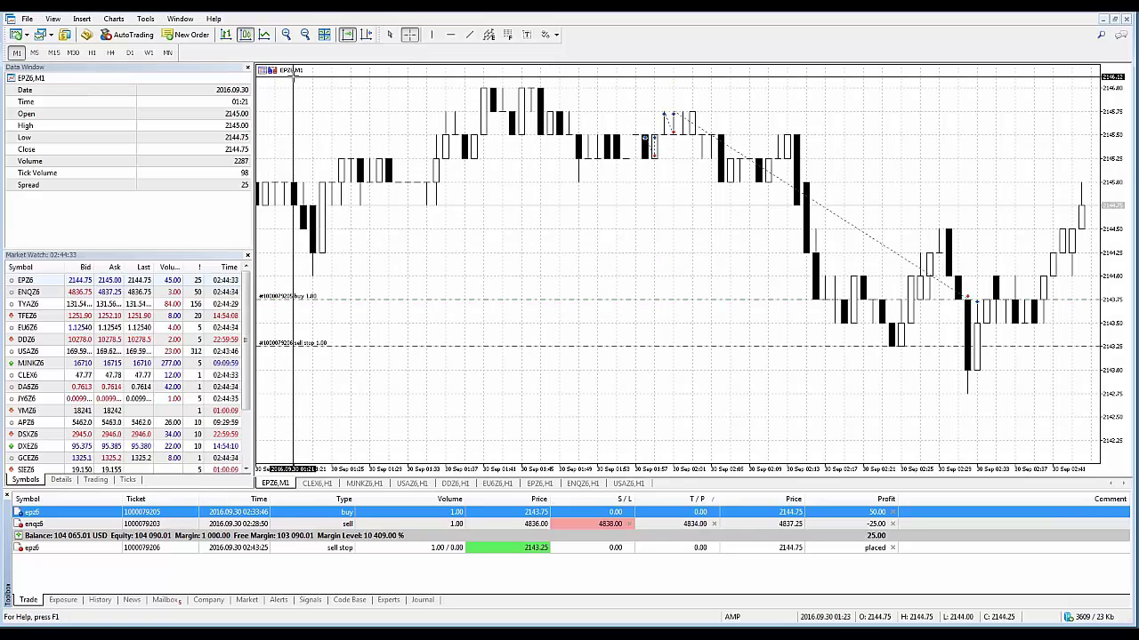
{"action": "right_click", "coordinate": [599, 221]}
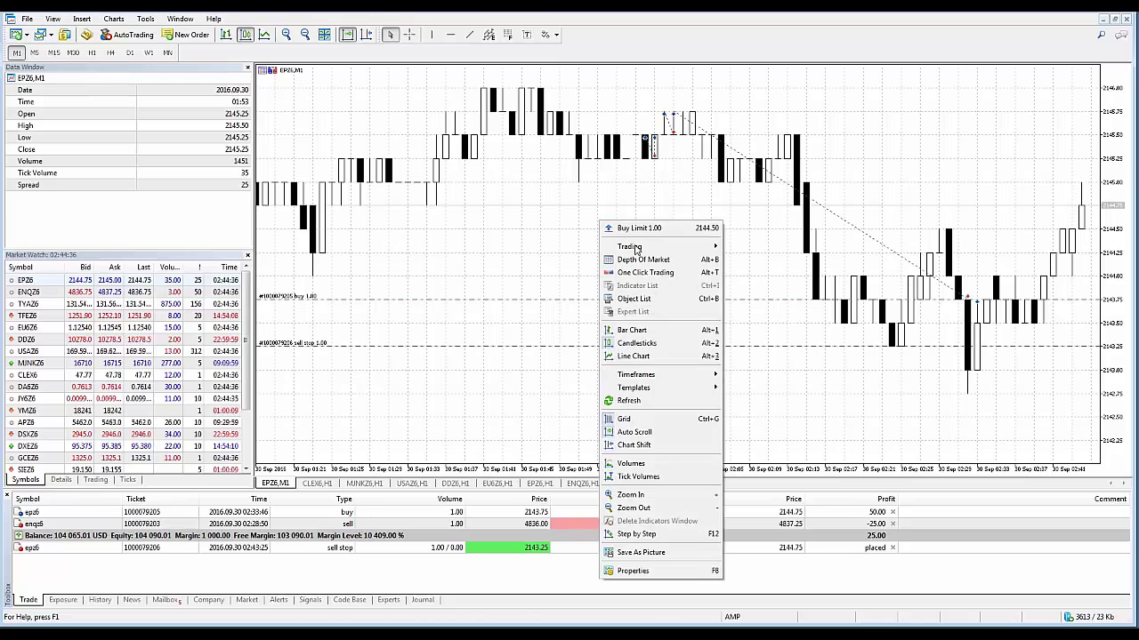
{"action": "mouse_move", "coordinate": [635, 249]}
{"action": "left_click", "coordinate": [756, 247]}
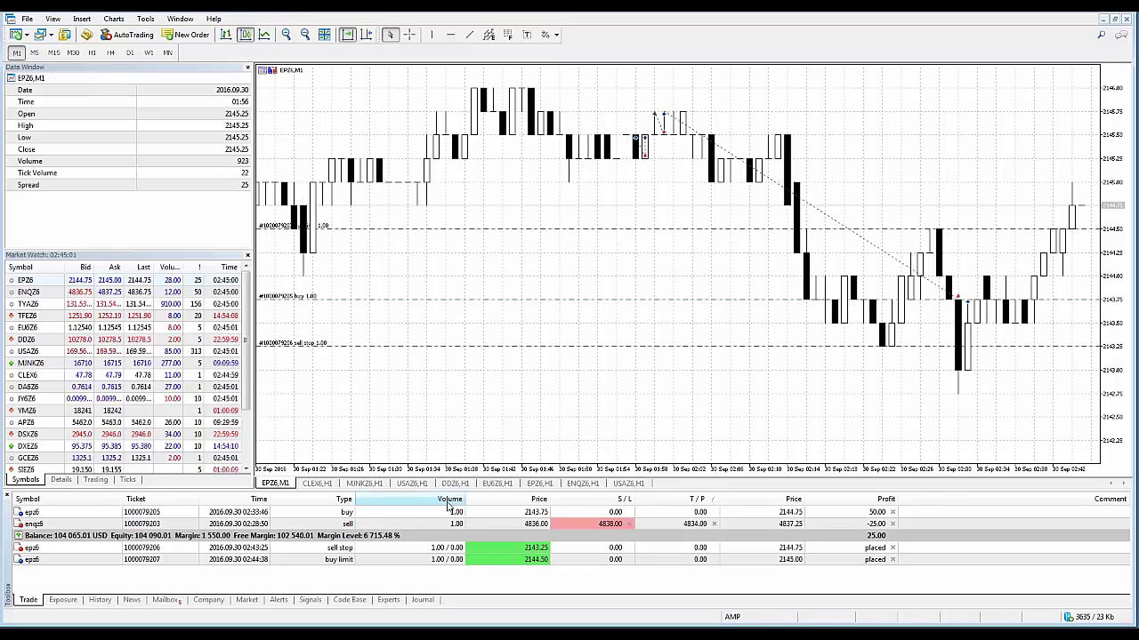
{"action": "left_click", "coordinate": [78, 525]}
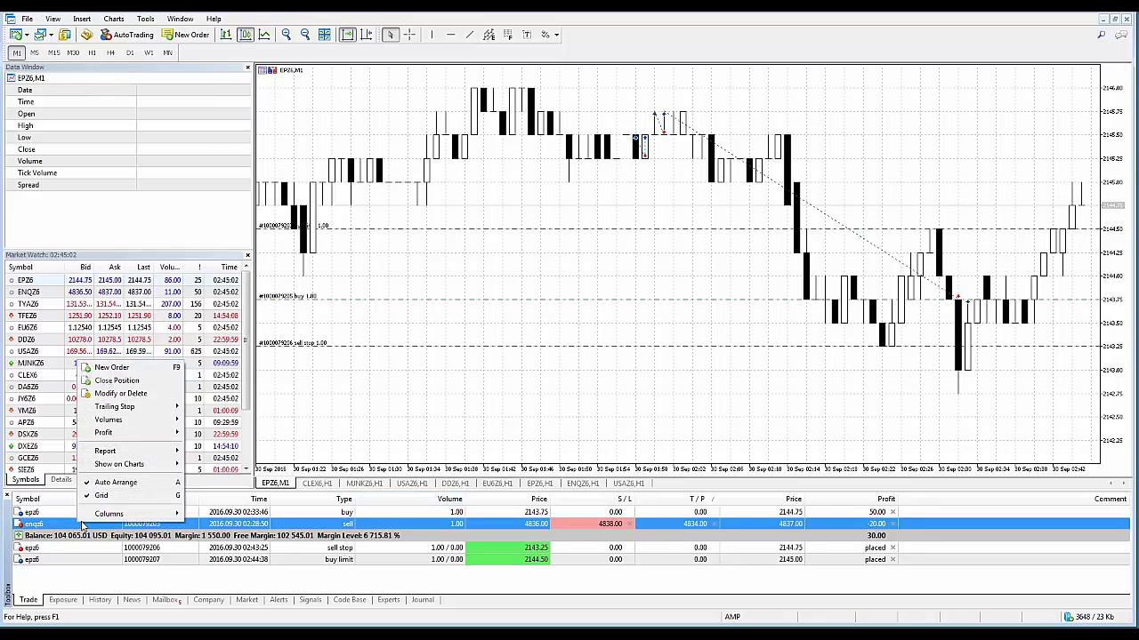
{"action": "right_click", "coordinate": [81, 526]}
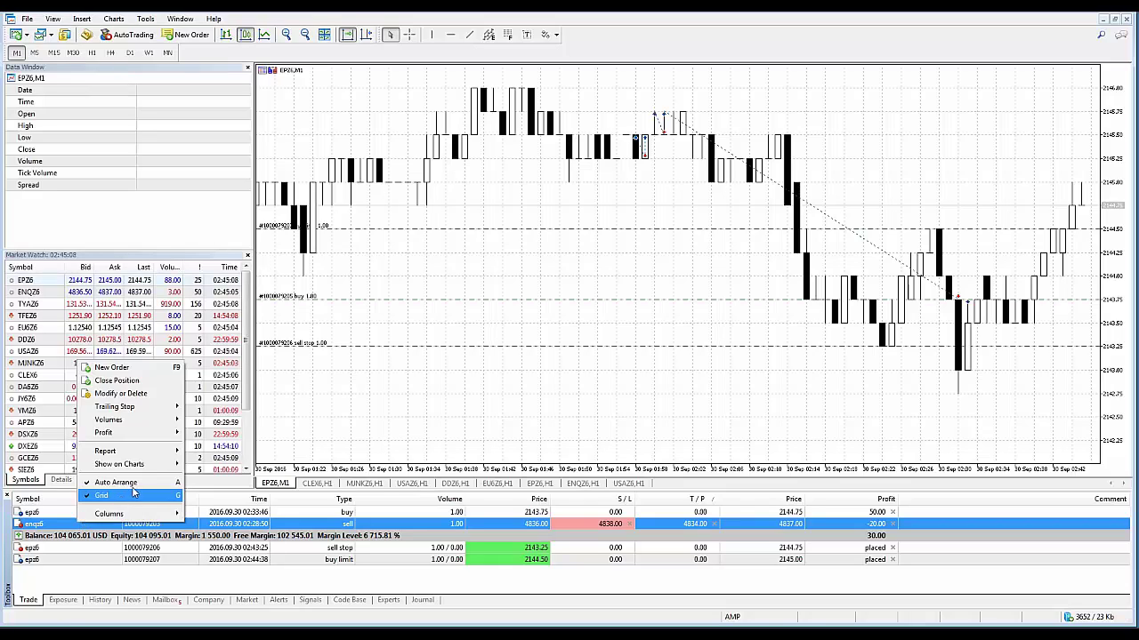
{"action": "left_click", "coordinate": [601, 235]}
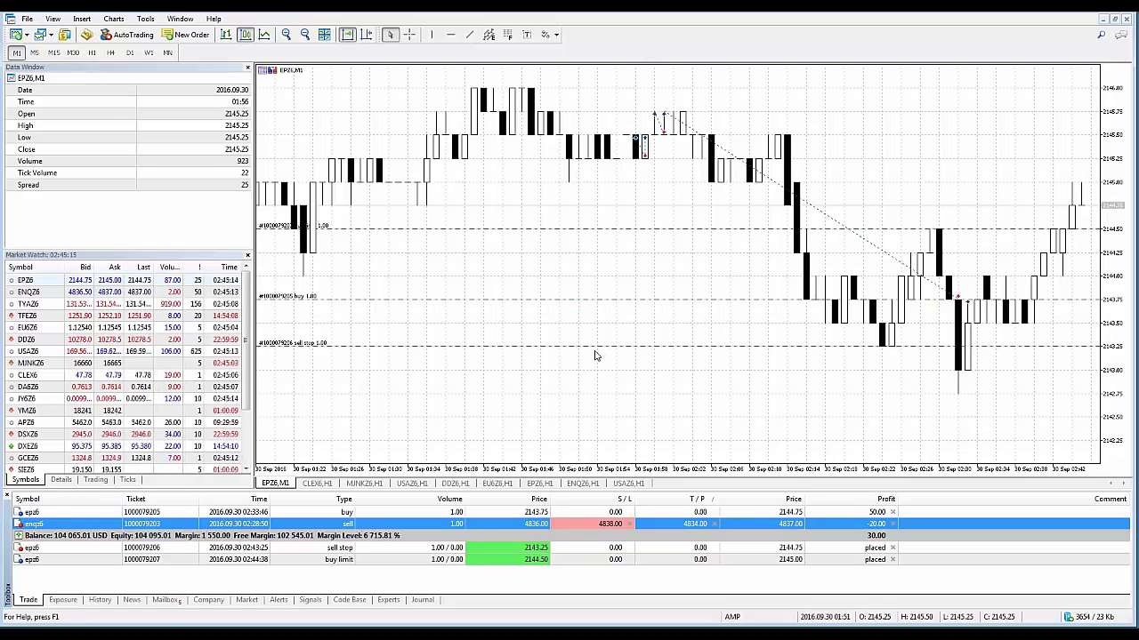
{"action": "left_click", "coordinate": [411, 35]}
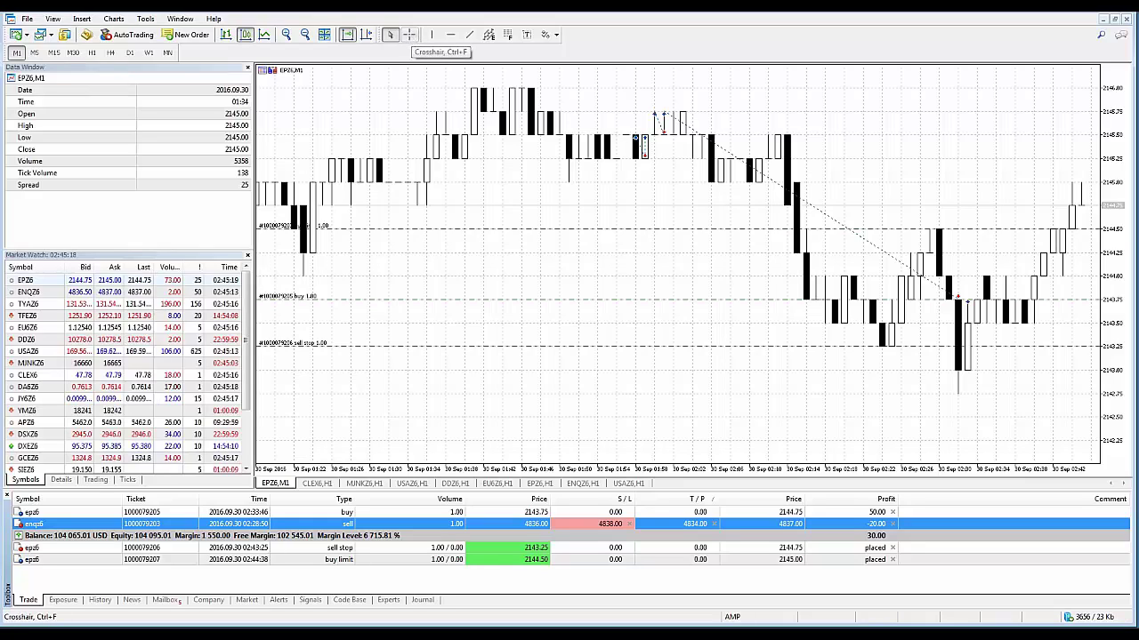